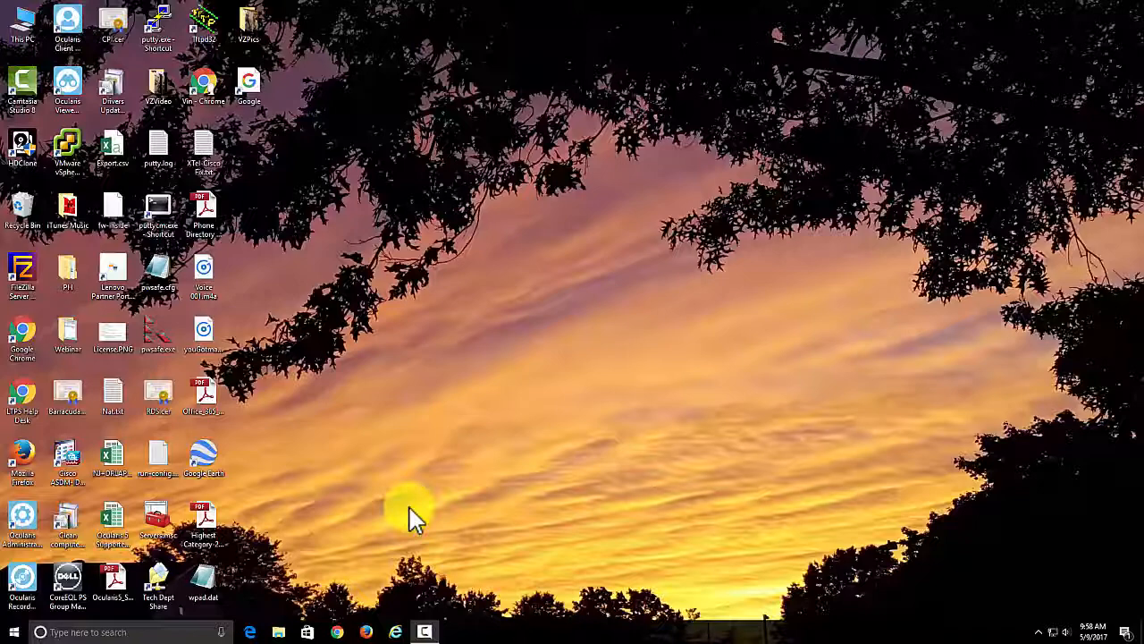
Open Chrome, search Google for o365, and open the Microsoft account sign-in page.
double_click(25, 333)
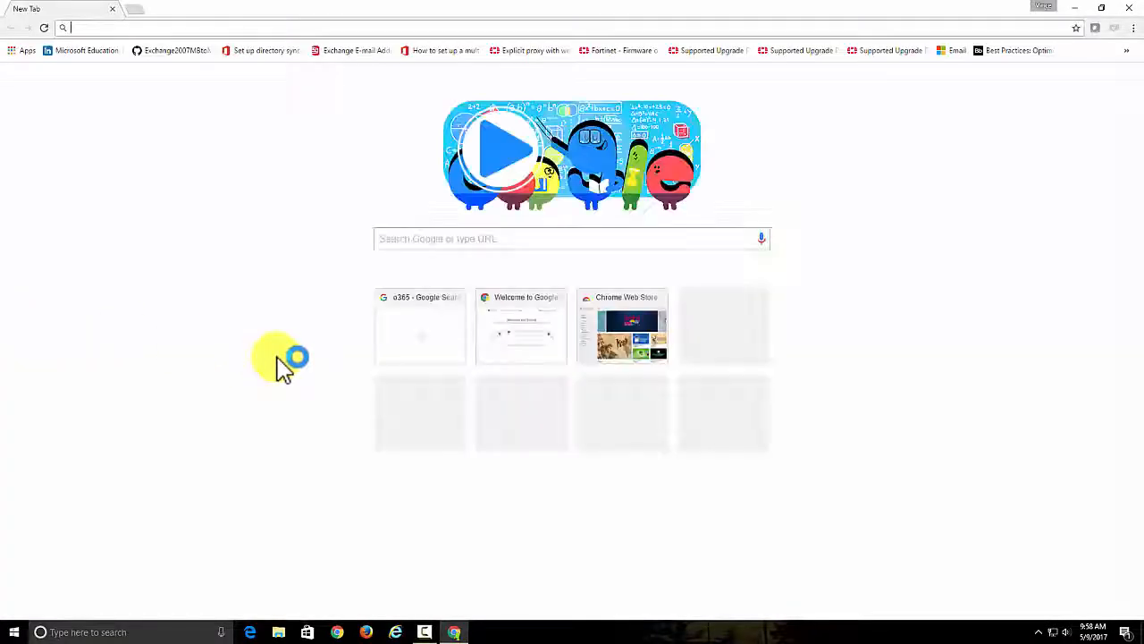
left_click(434, 239)
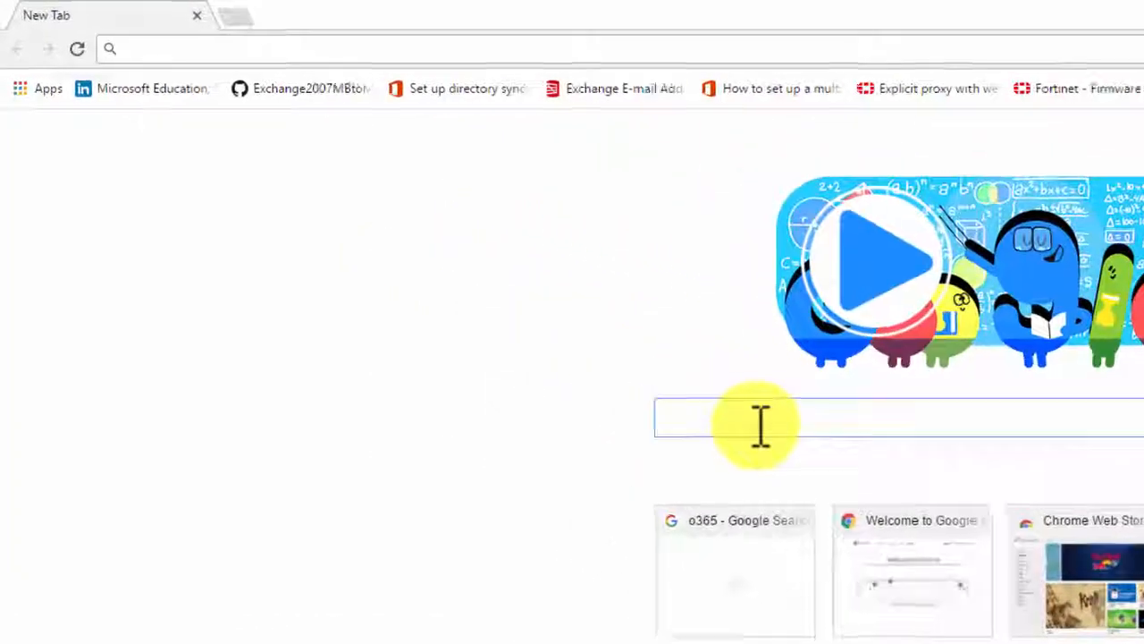
type("o365")
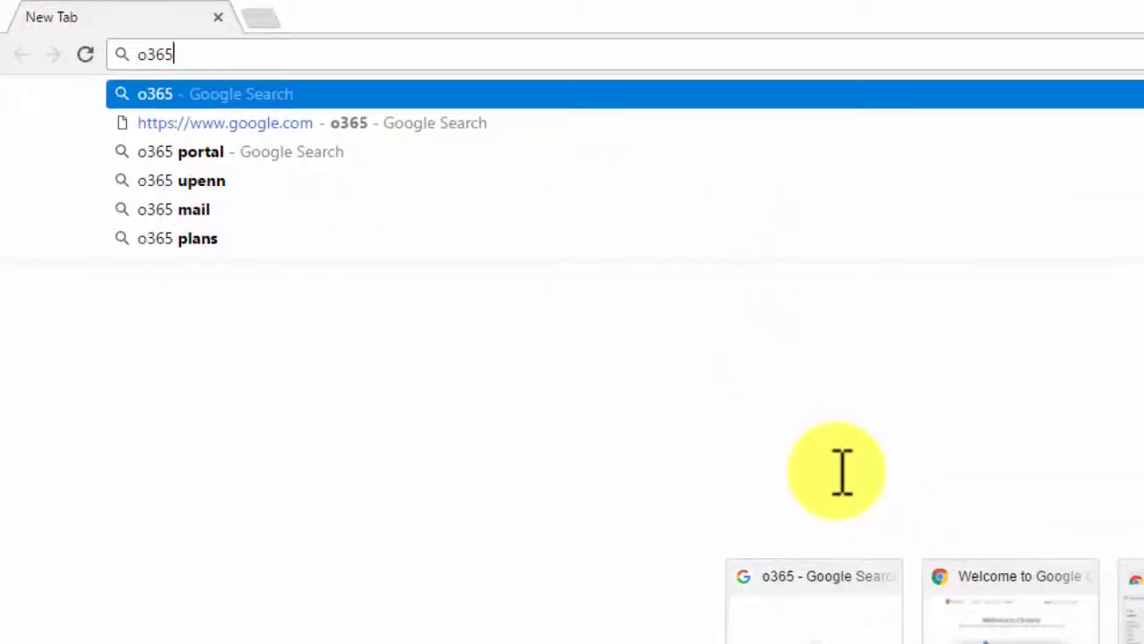
key("Return")
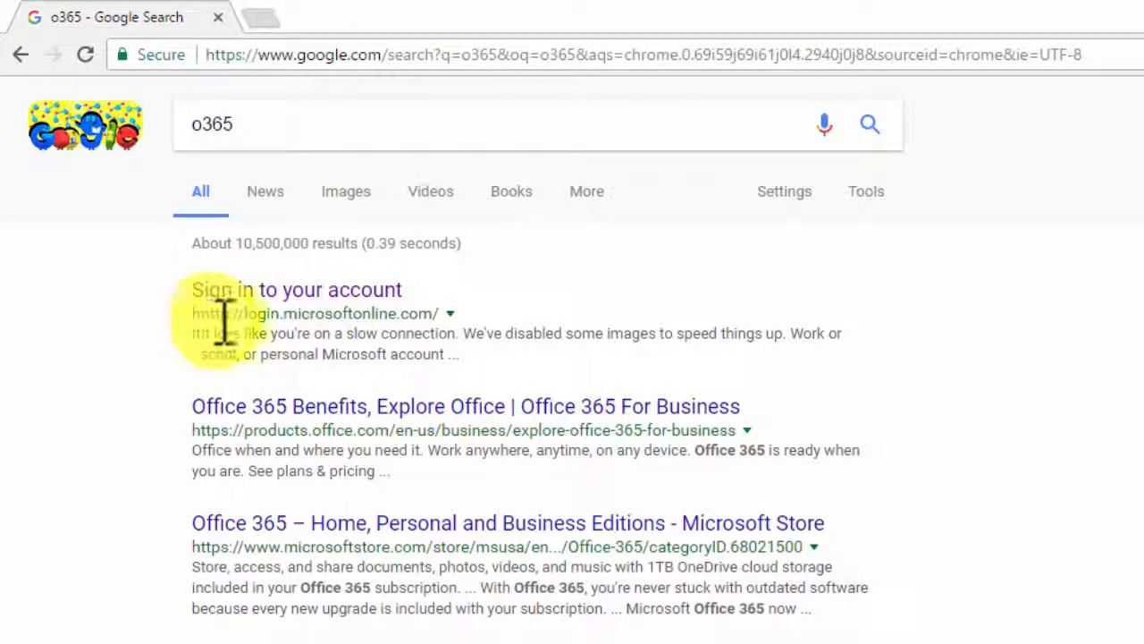
left_click(318, 293)
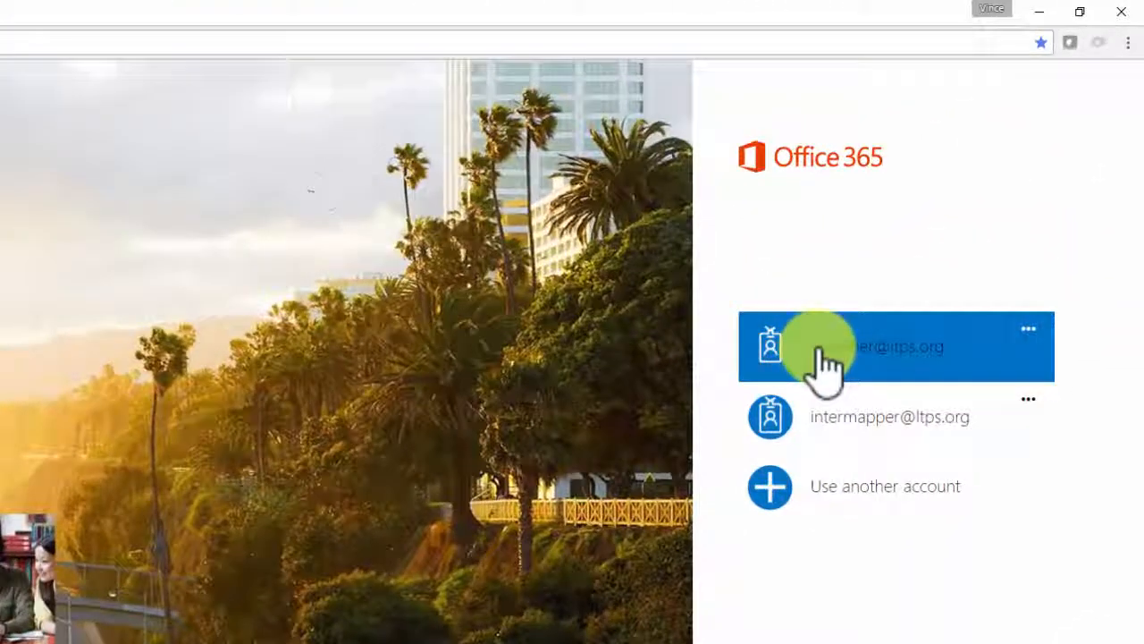
Sign in to Office 365 with the first saved work account and its account password.
left_click(825, 358)
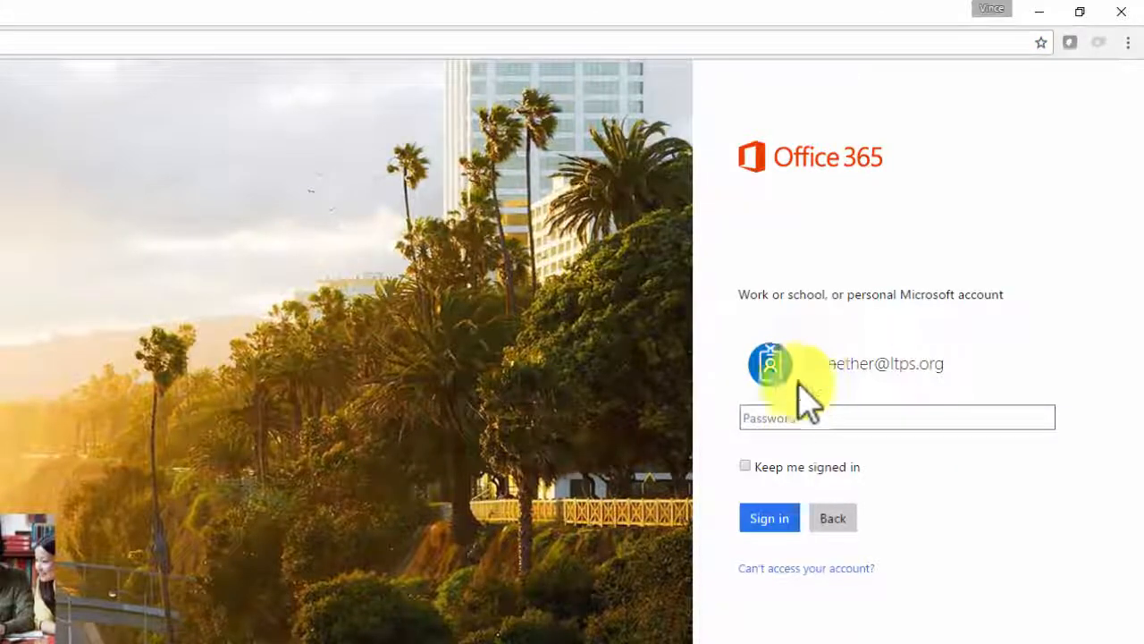
type("••")
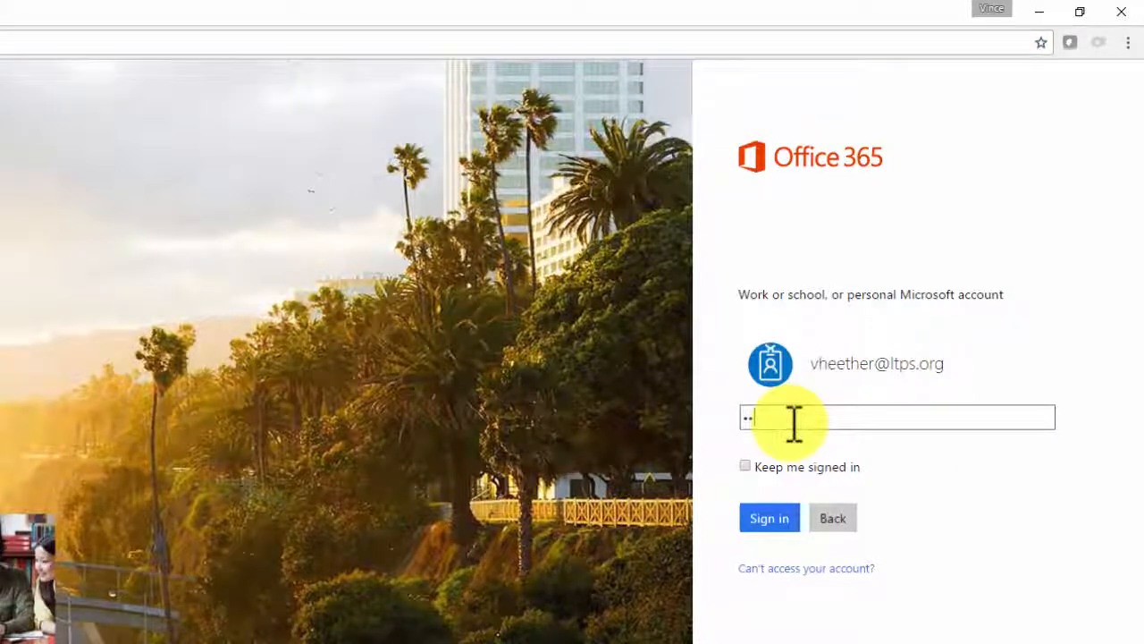
type("••")
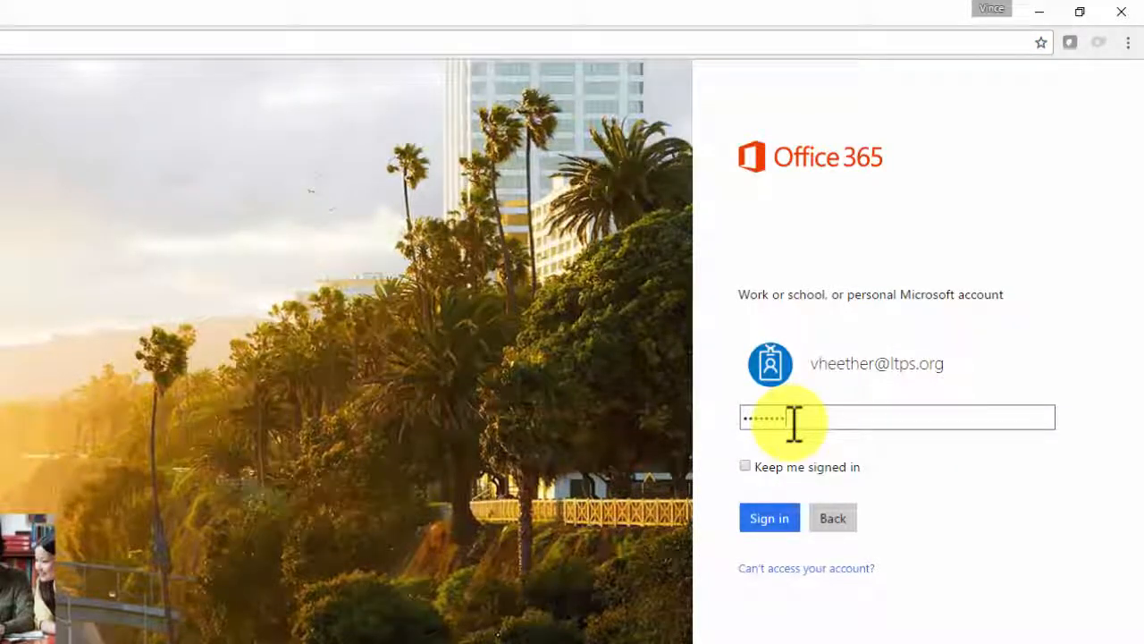
left_click(767, 519)
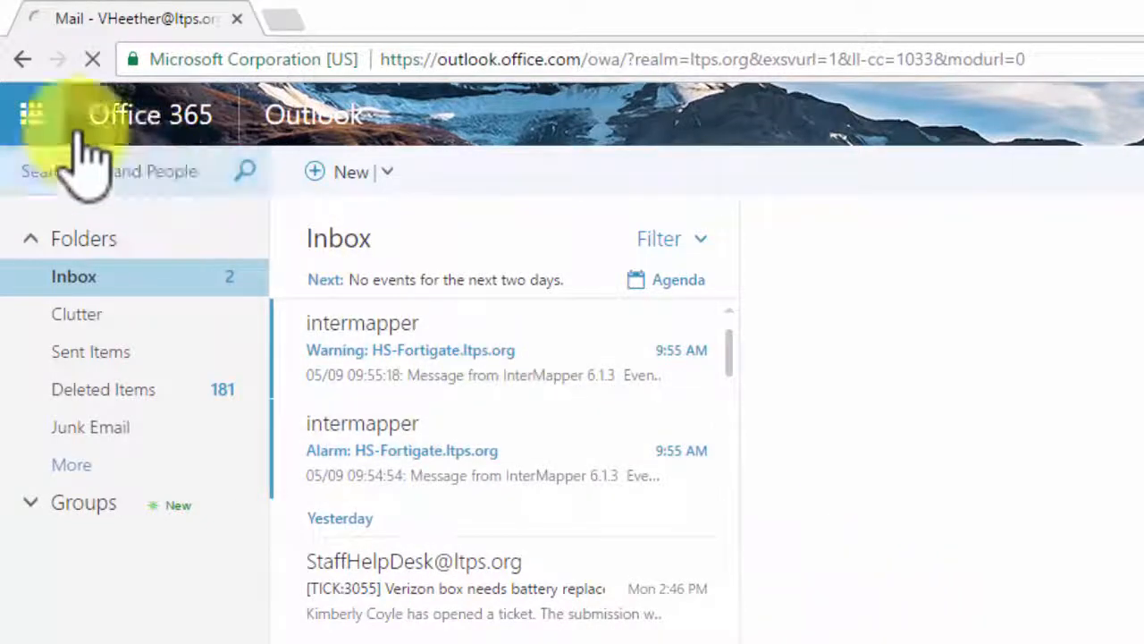
Switch to the Office 365 Calendar and add the LES Laptop Cart 2 calendar by searching the directory for LES.
left_click(29, 113)
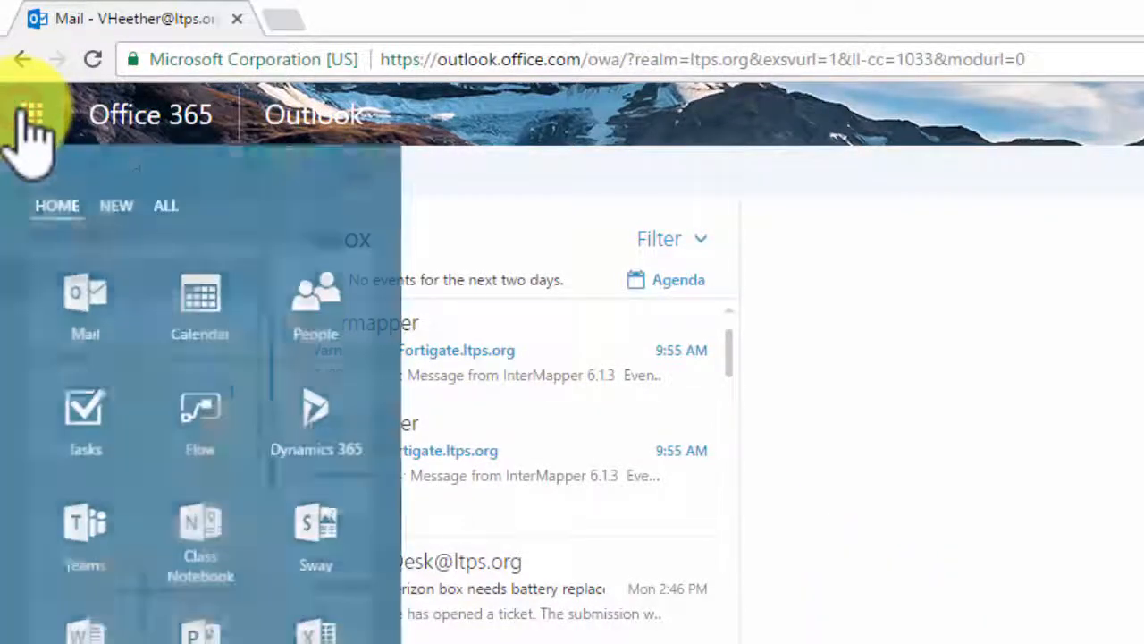
left_click(196, 306)
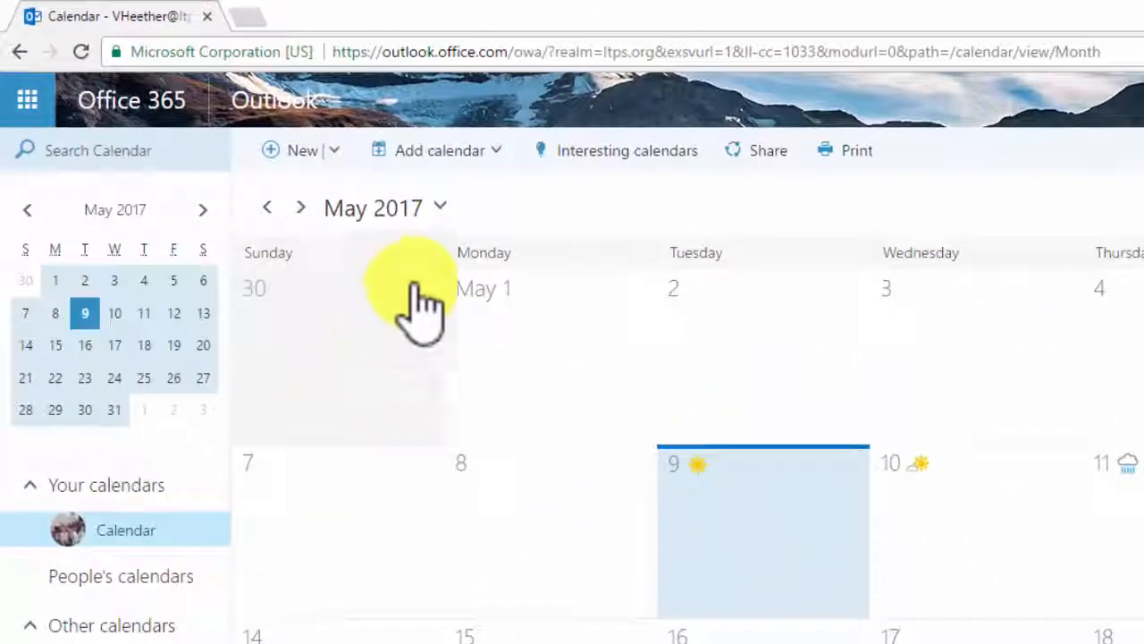
left_click(506, 160)
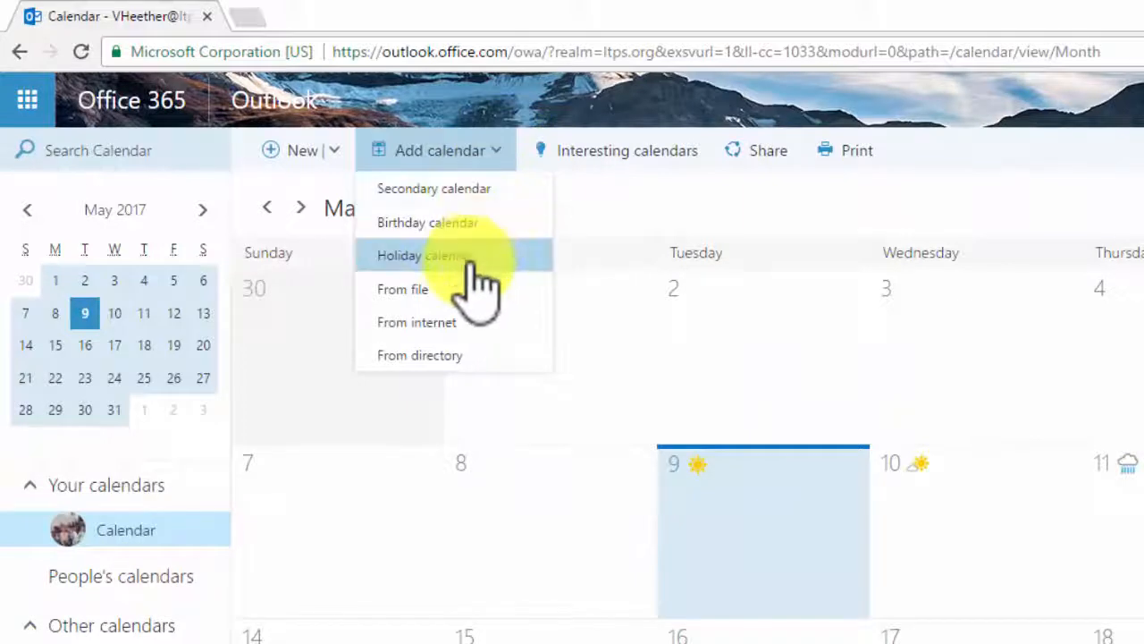
left_click(442, 356)
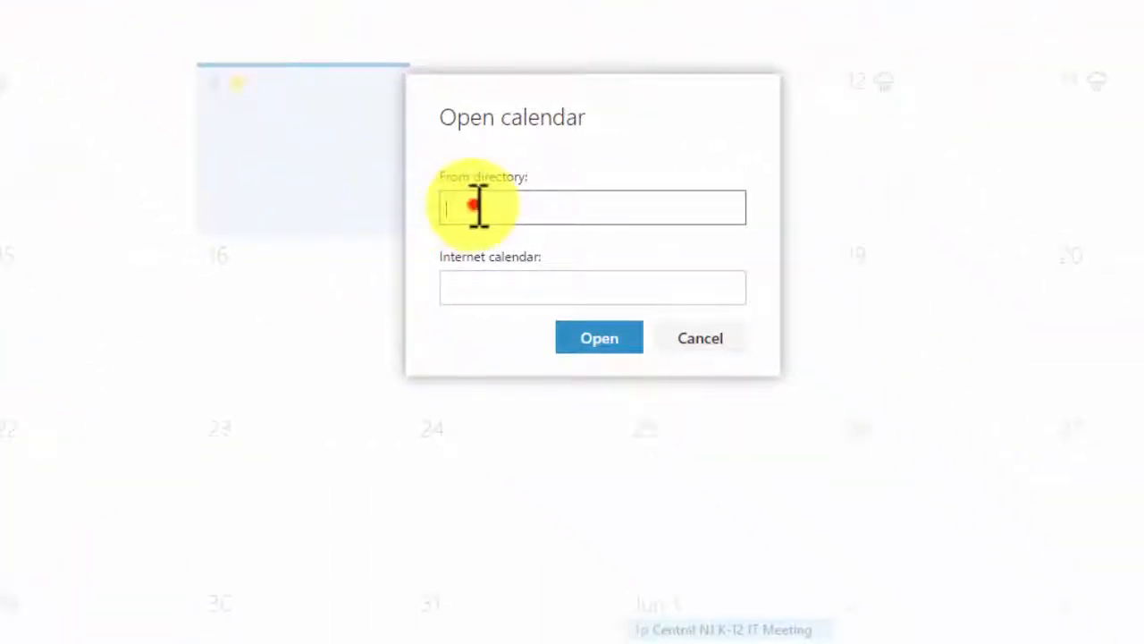
left_click(478, 207)
type("LES")
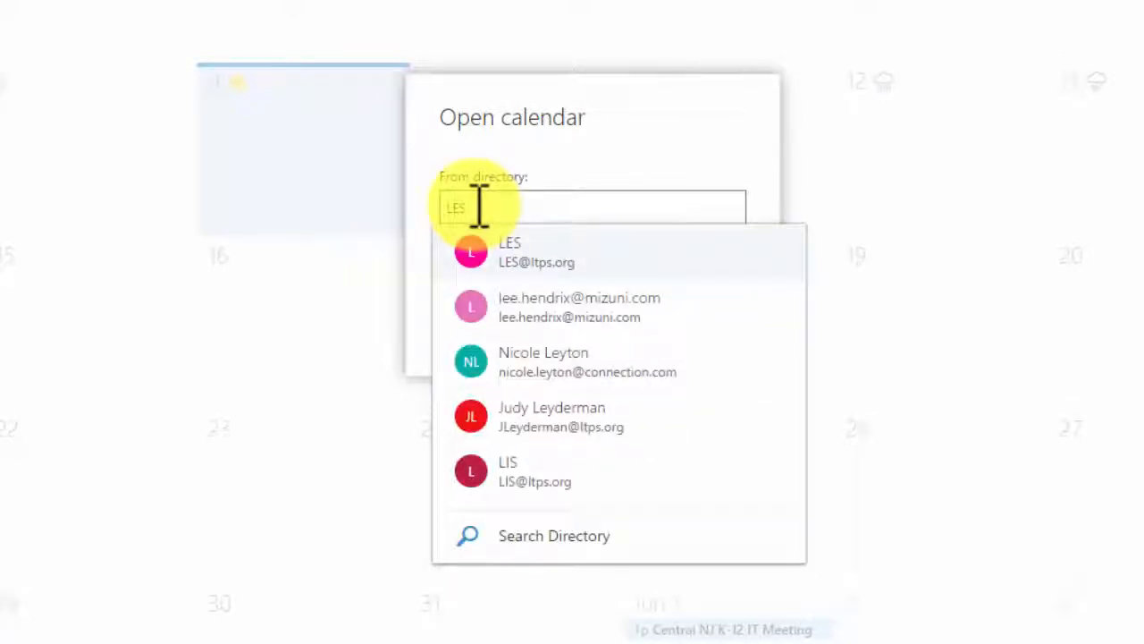
left_click(562, 535)
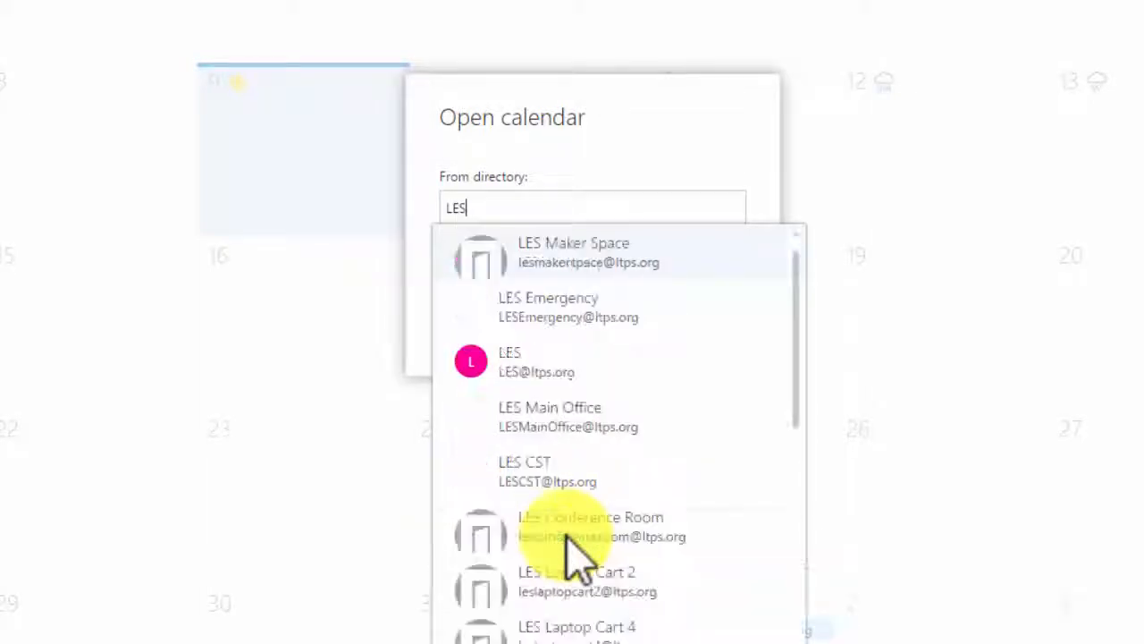
left_click(666, 590)
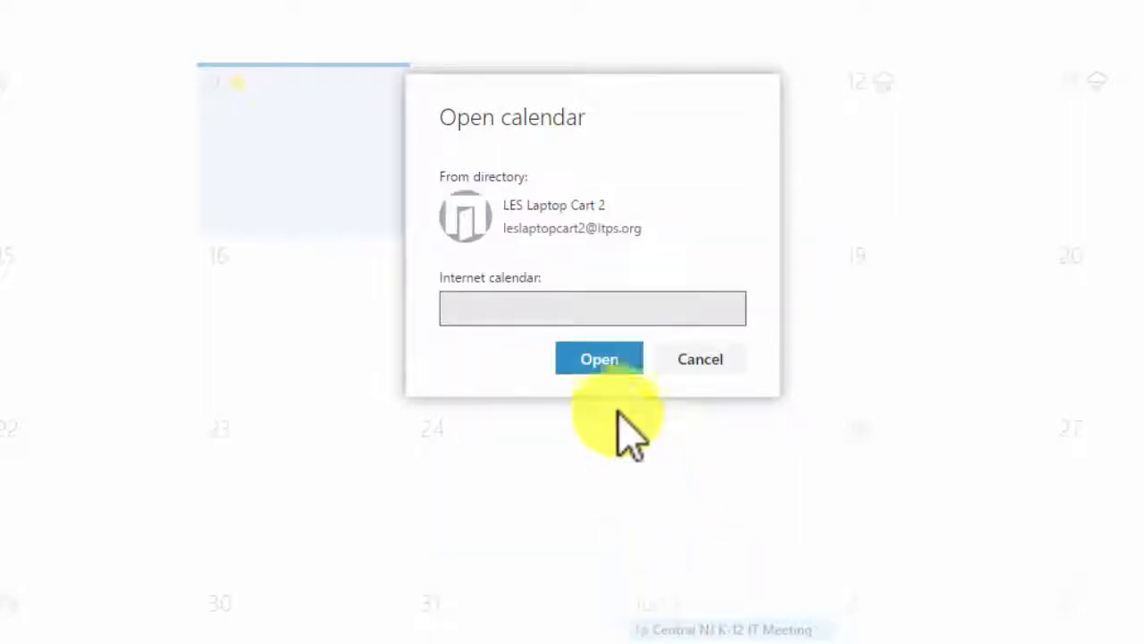
left_click(604, 358)
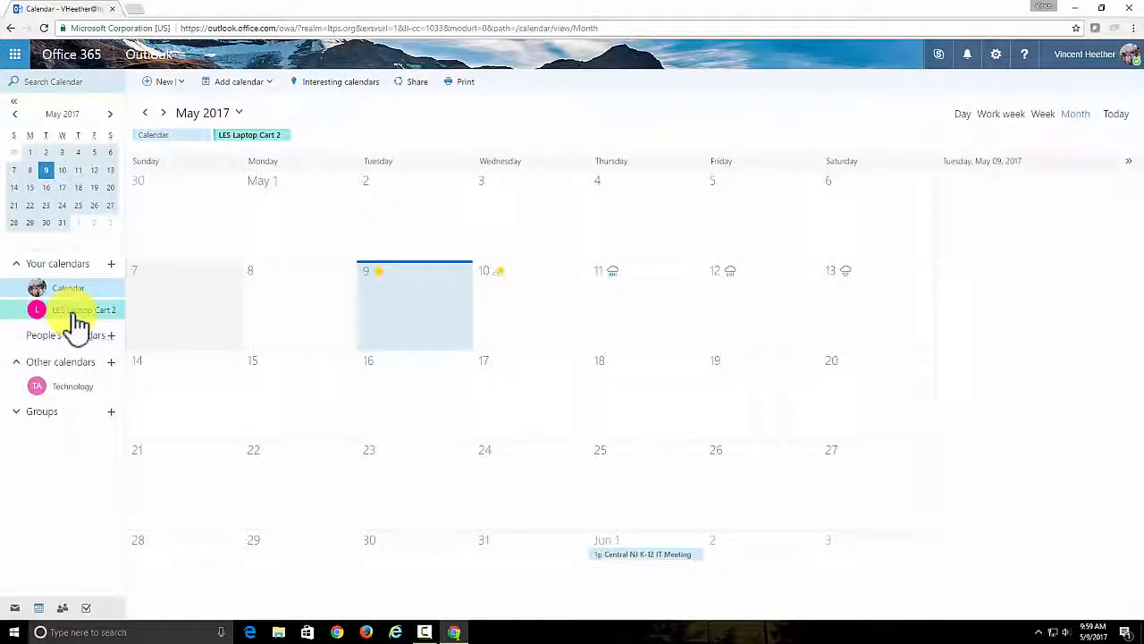
Add the LES Laptop Cart 4 calendar from the directory, searching for "les lap".
left_click(270, 83)
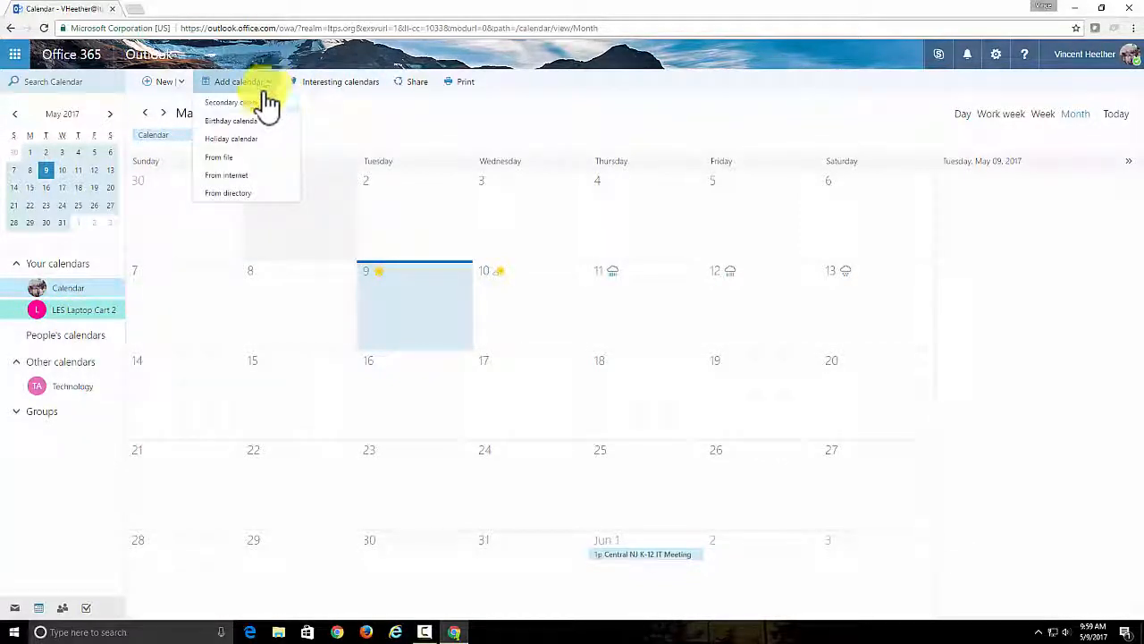
left_click(236, 197)
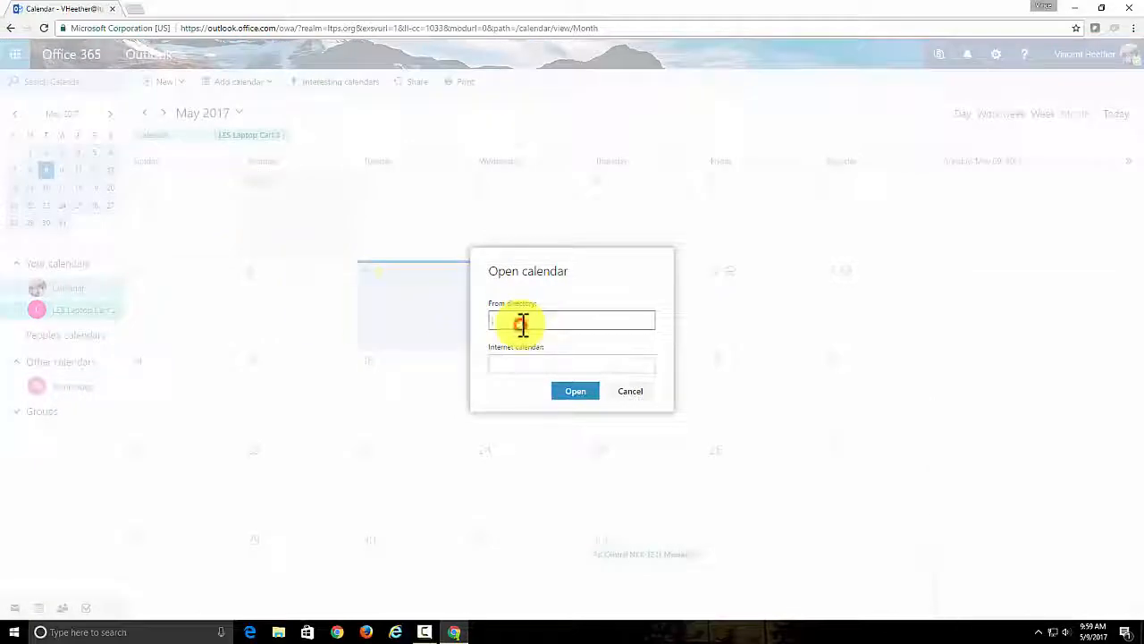
type("le")
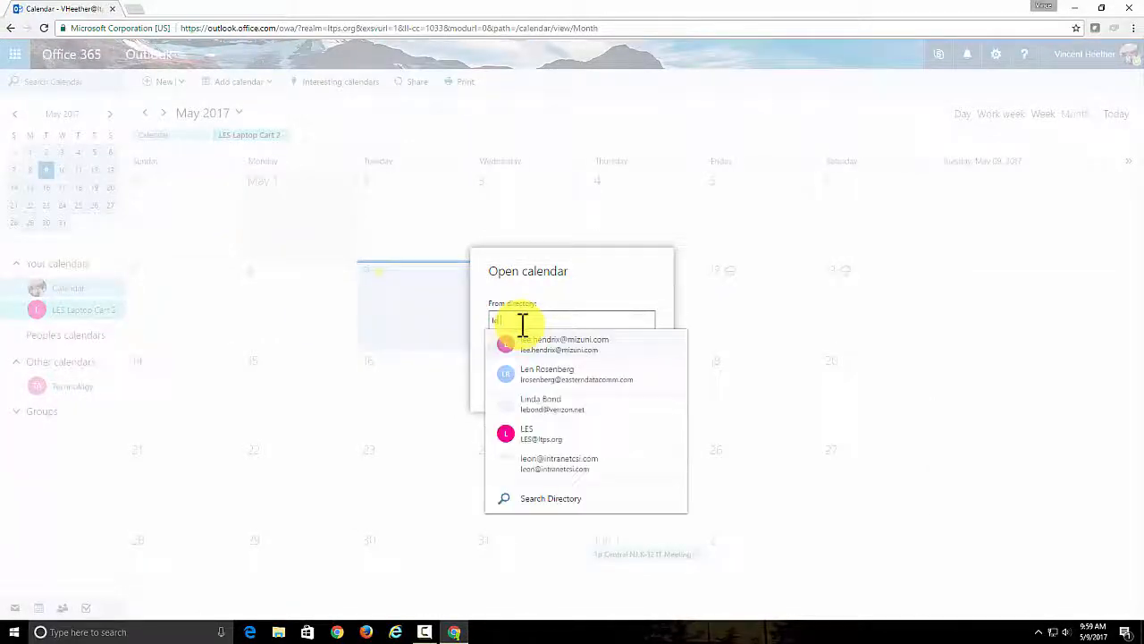
type("s lap")
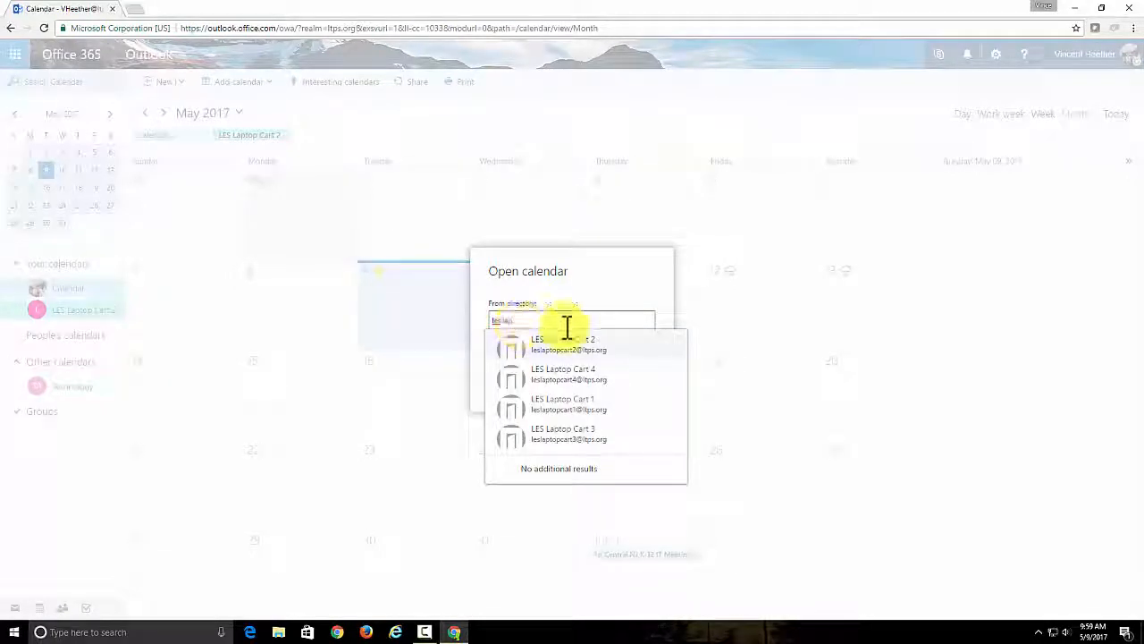
left_click(619, 377)
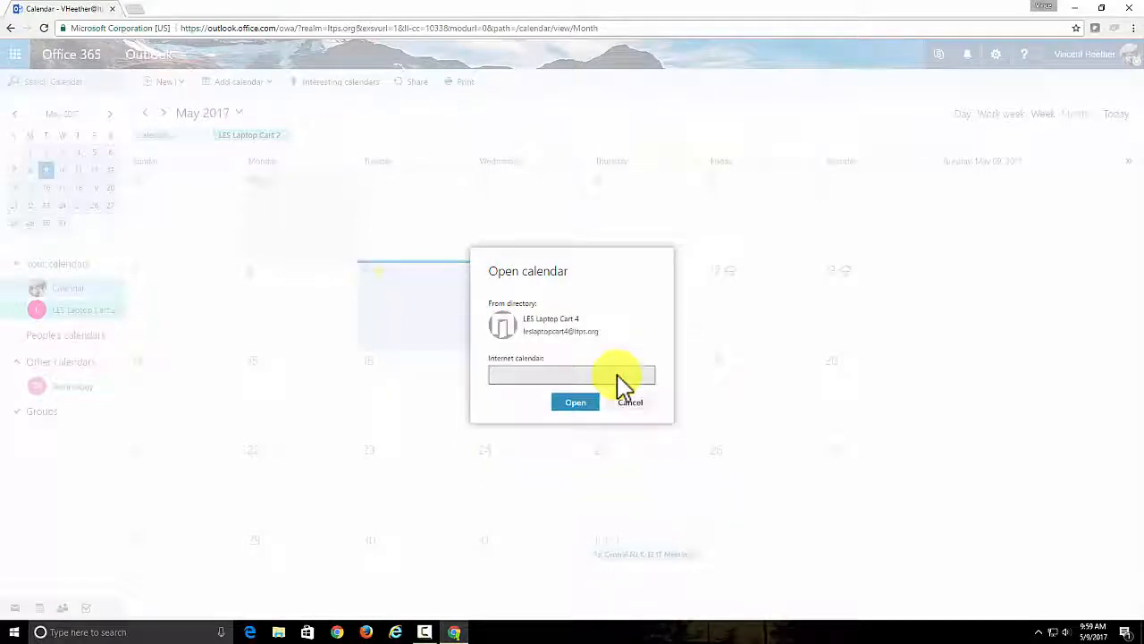
left_click(578, 404)
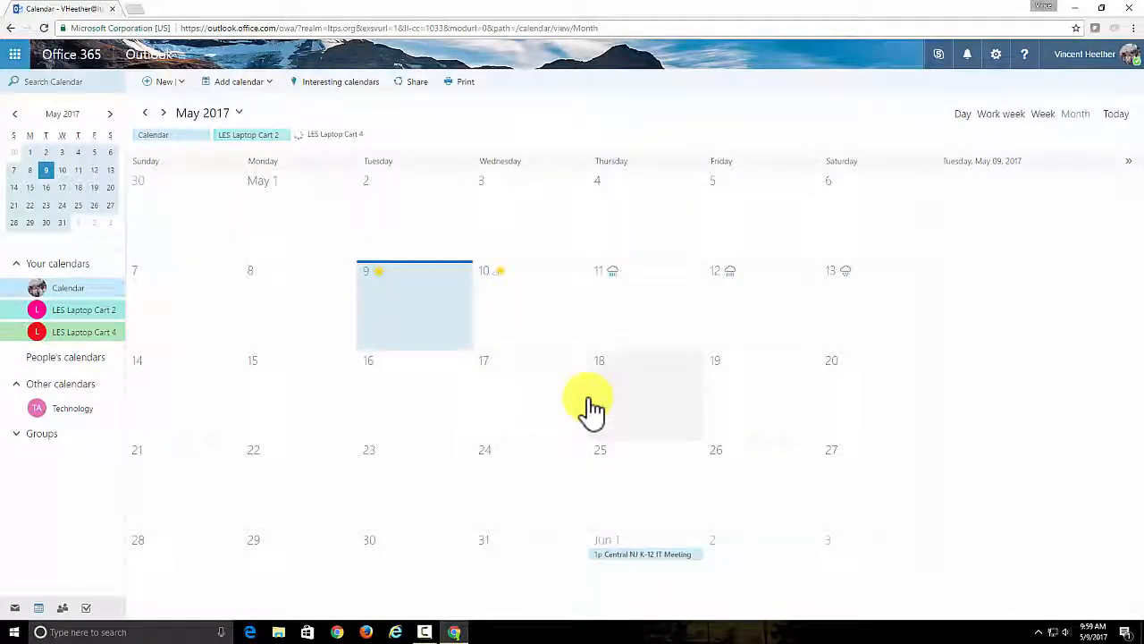
Hide and show again both laptop cart calendars, and do the same with the main calendar.
left_click(105, 315)
left_click(96, 336)
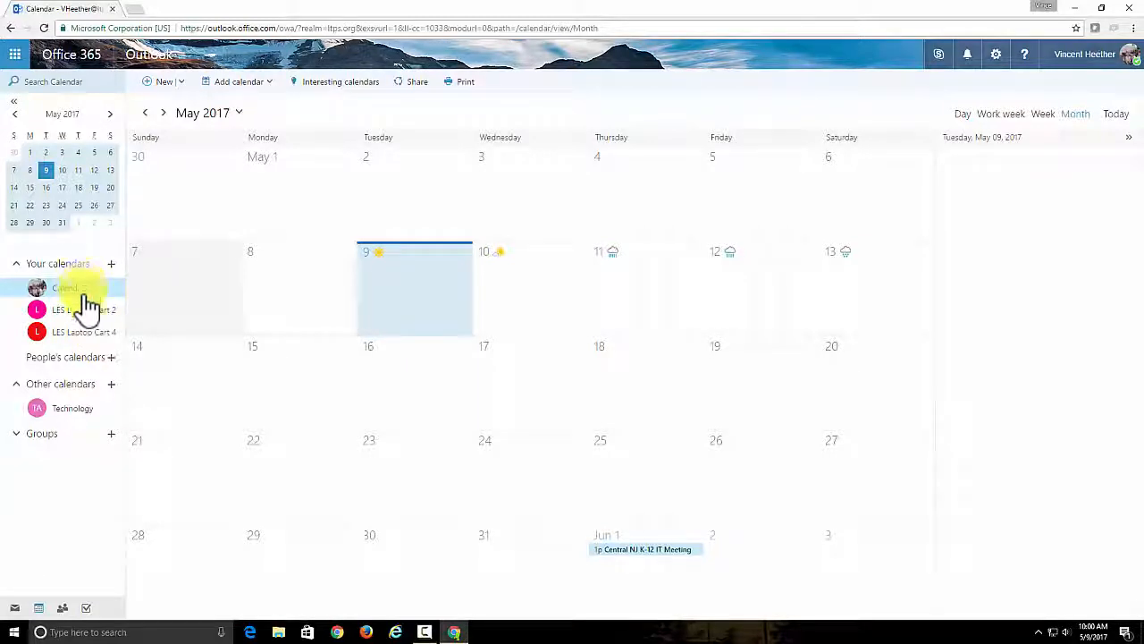
left_click(85, 313)
left_click(86, 332)
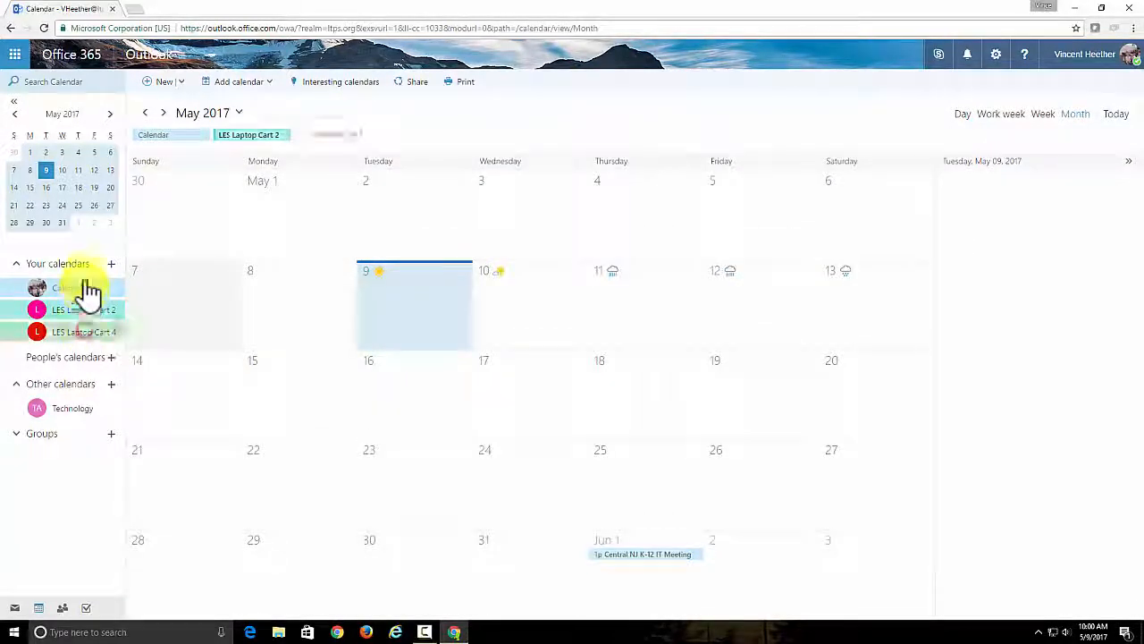
left_click(80, 288)
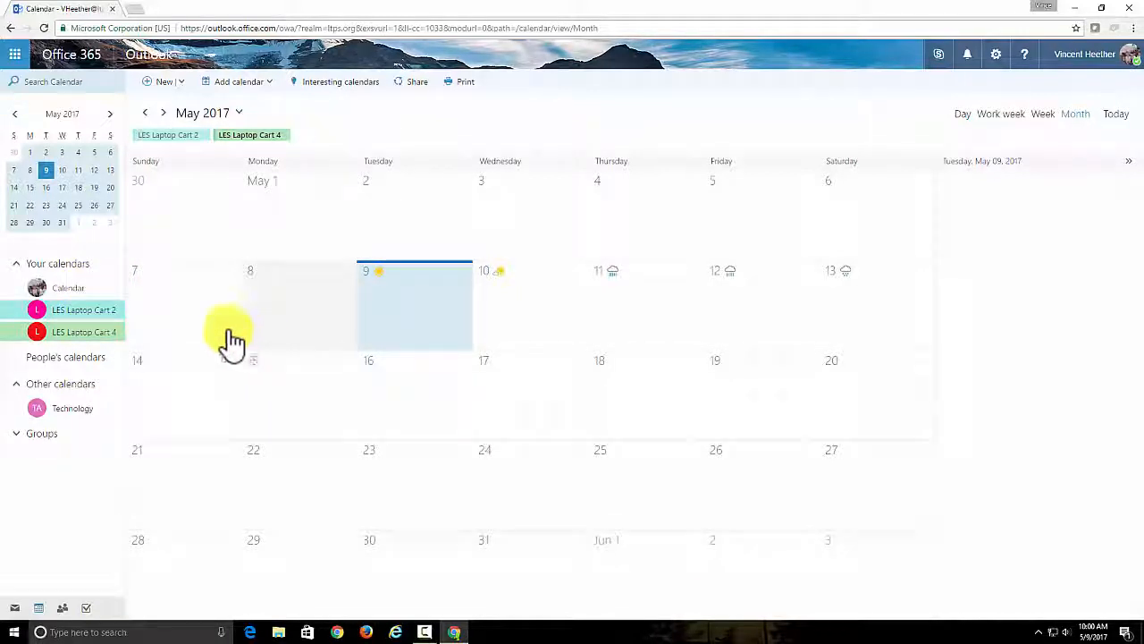
left_click(82, 291)
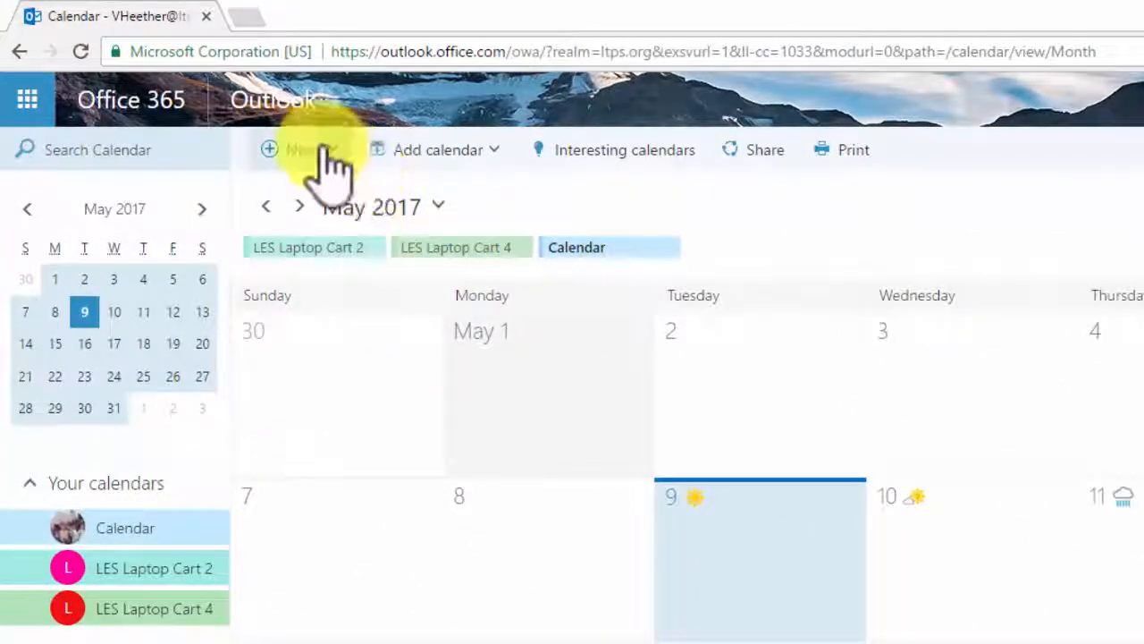
Create a new calendar event titled Lesson.
left_click(333, 149)
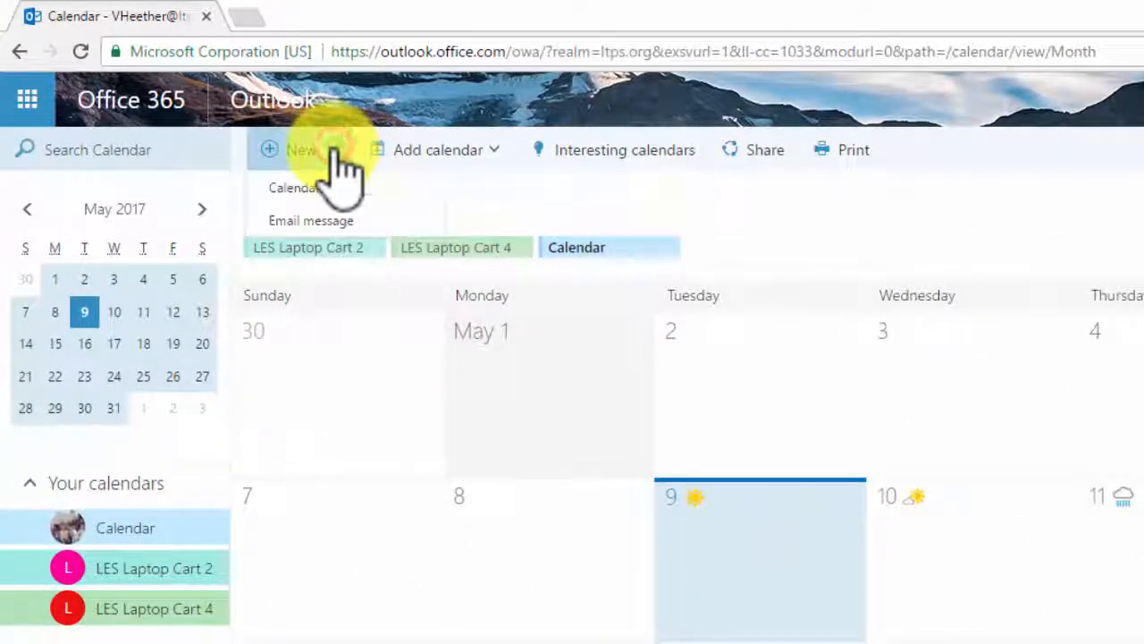
left_click(324, 186)
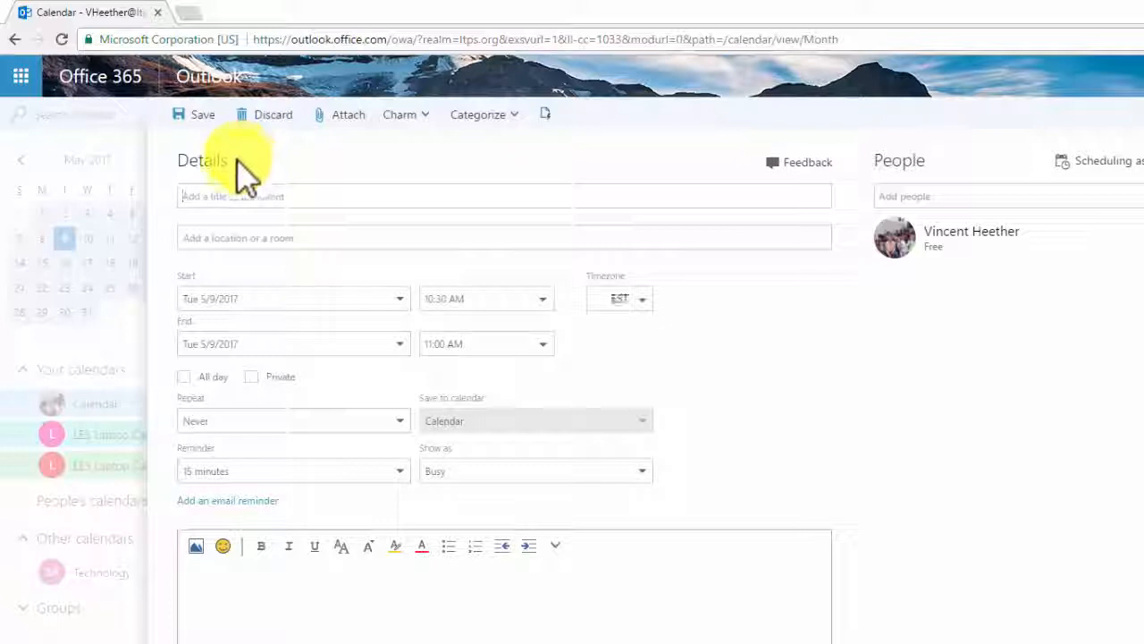
left_click(260, 199)
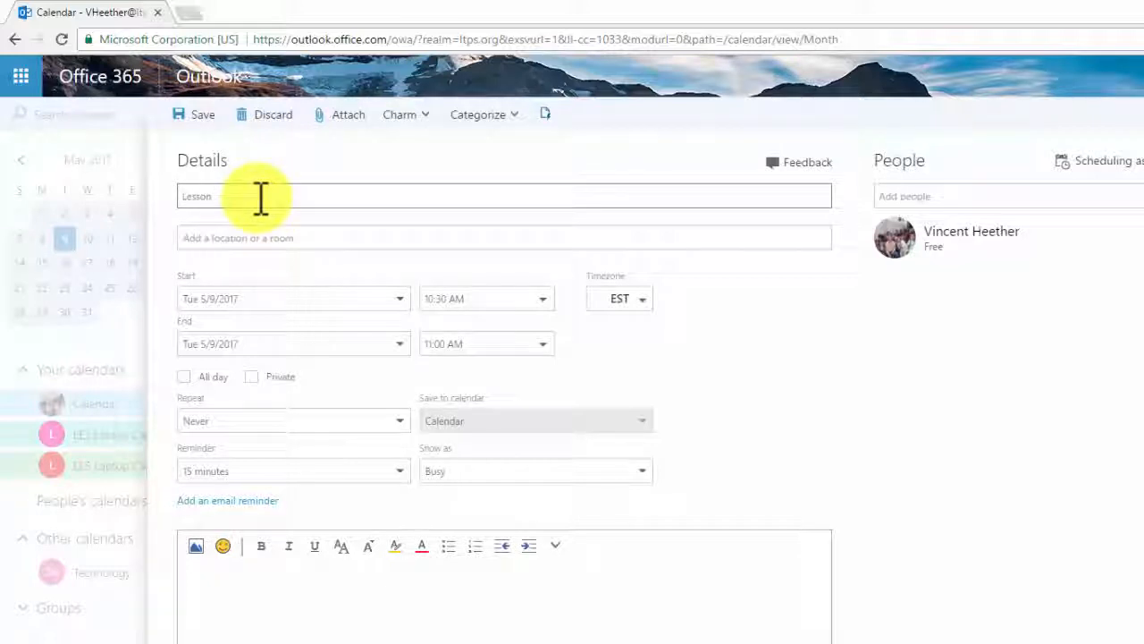
Set the event's location to LES Laptop Cart 1, chosen from the available rooms.
left_click(265, 239)
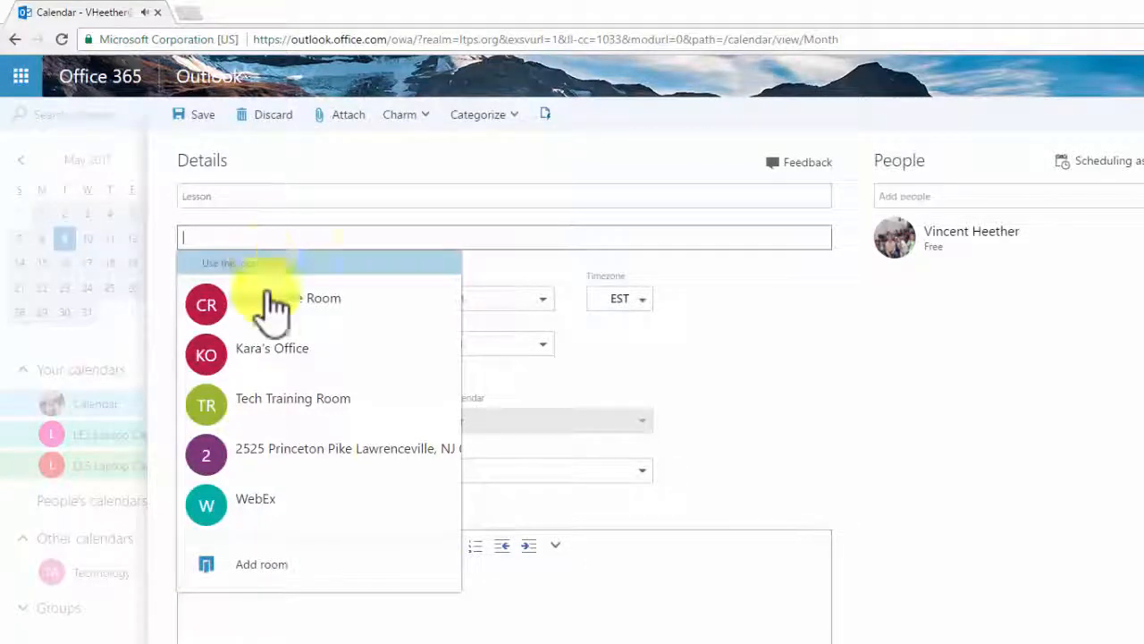
left_click(268, 577)
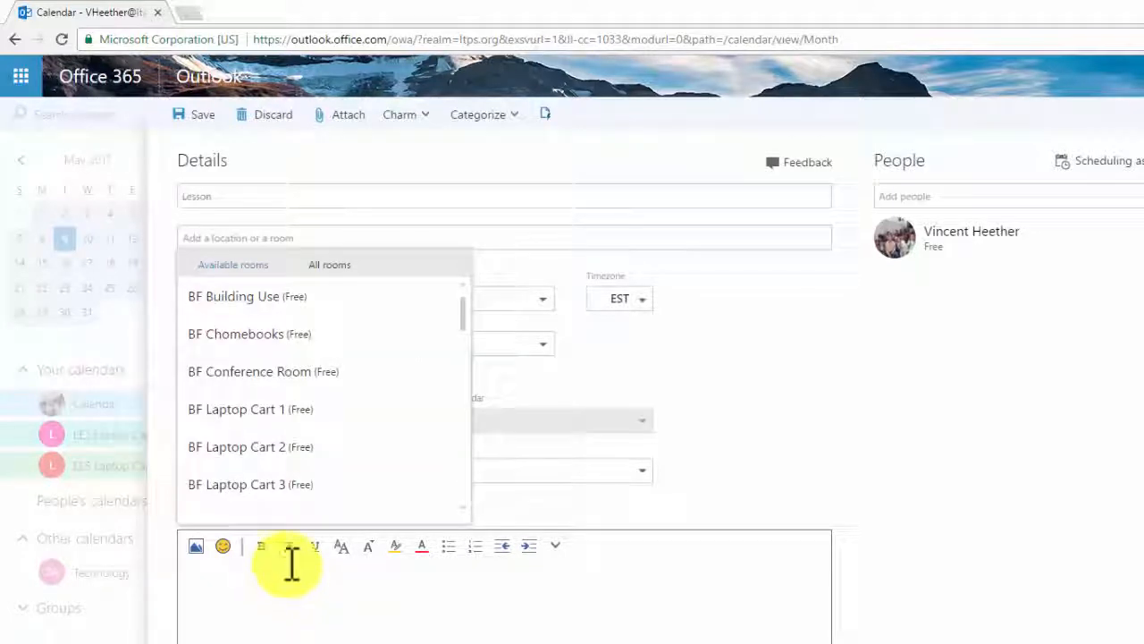
scroll(351, 411, "down", 3)
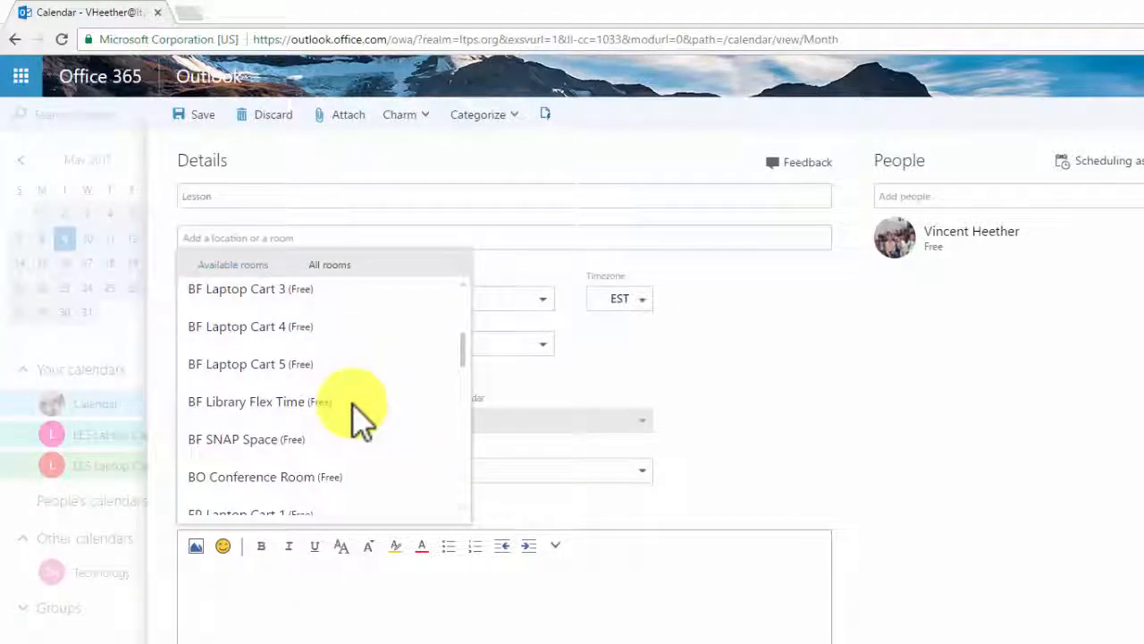
scroll(354, 407, "down", 5)
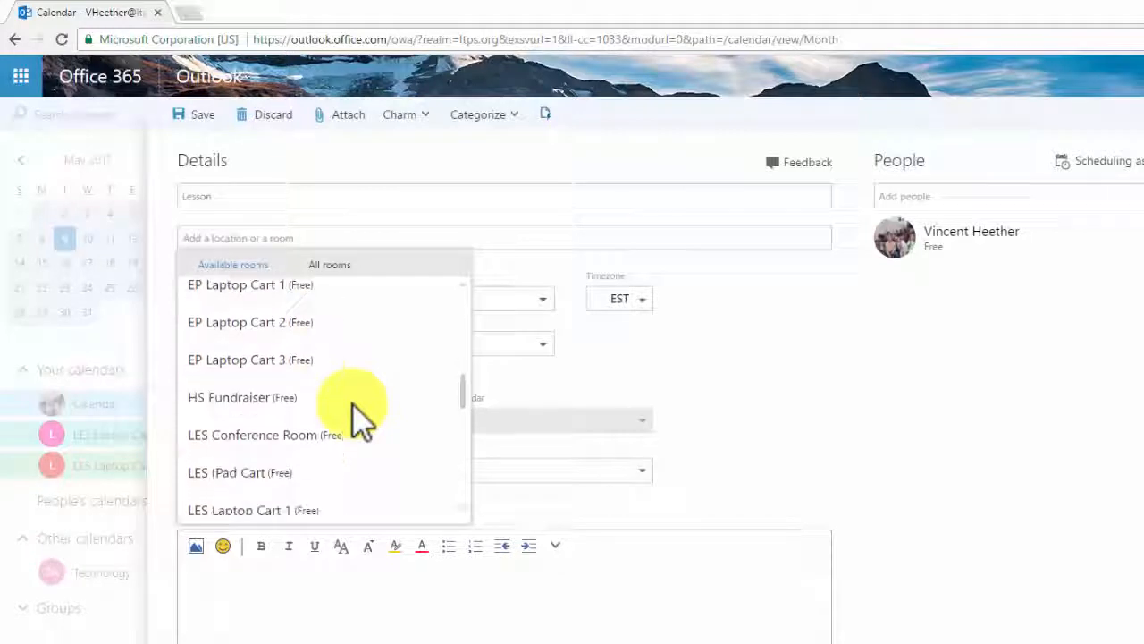
scroll(352, 403, "down", 2)
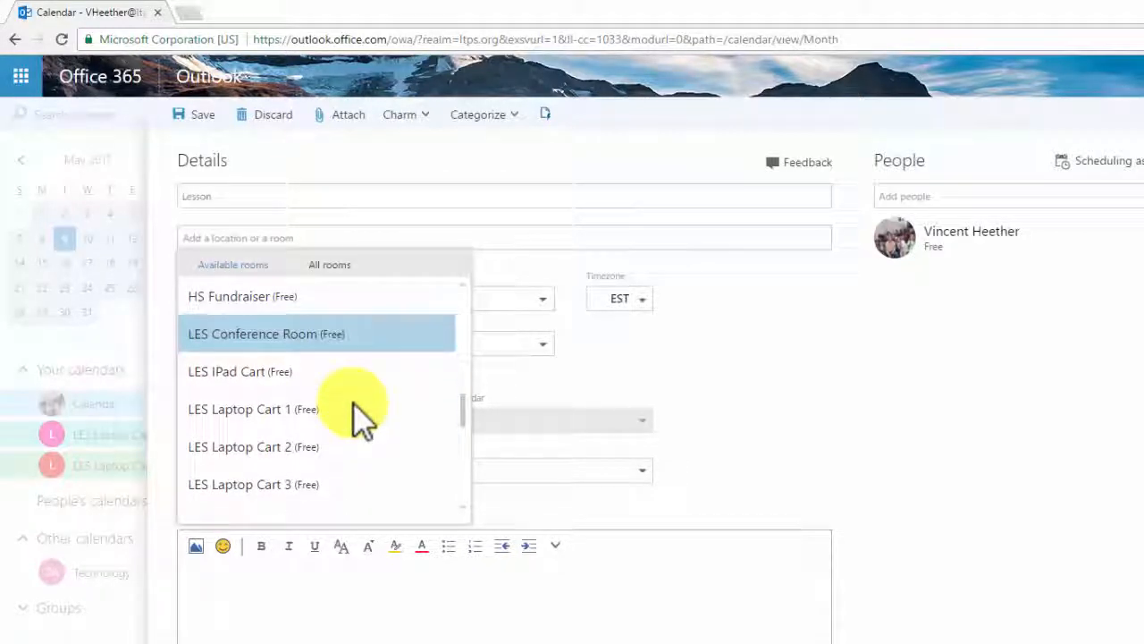
left_click(279, 416)
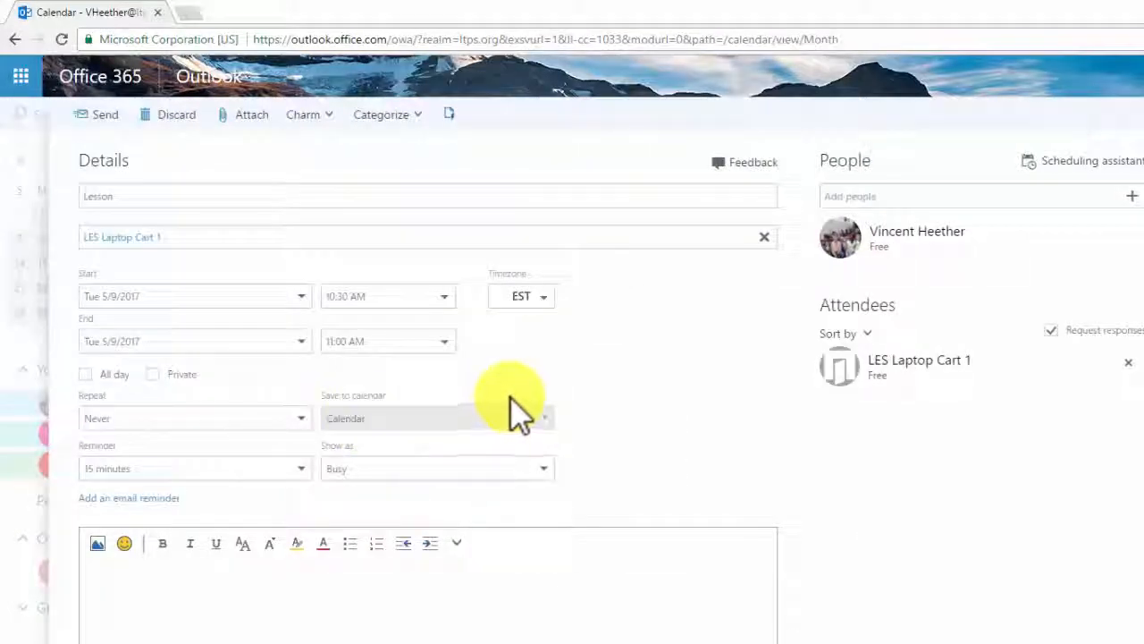
Set the Lesson event to start at 1:00 PM and end at 3:00 PM.
left_click(445, 296)
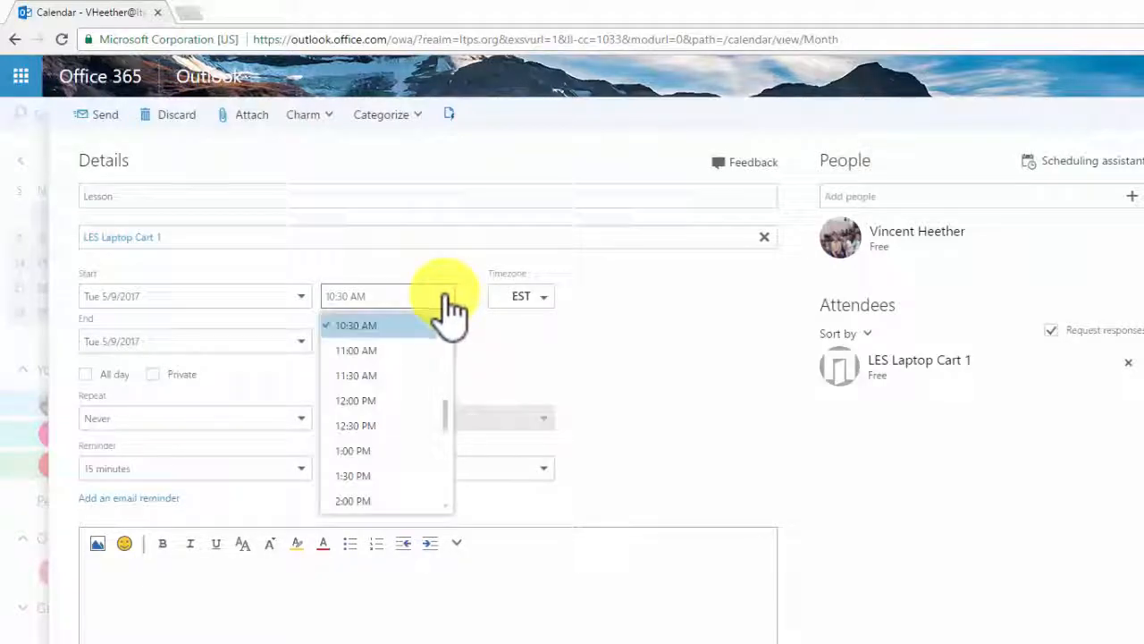
left_click(347, 454)
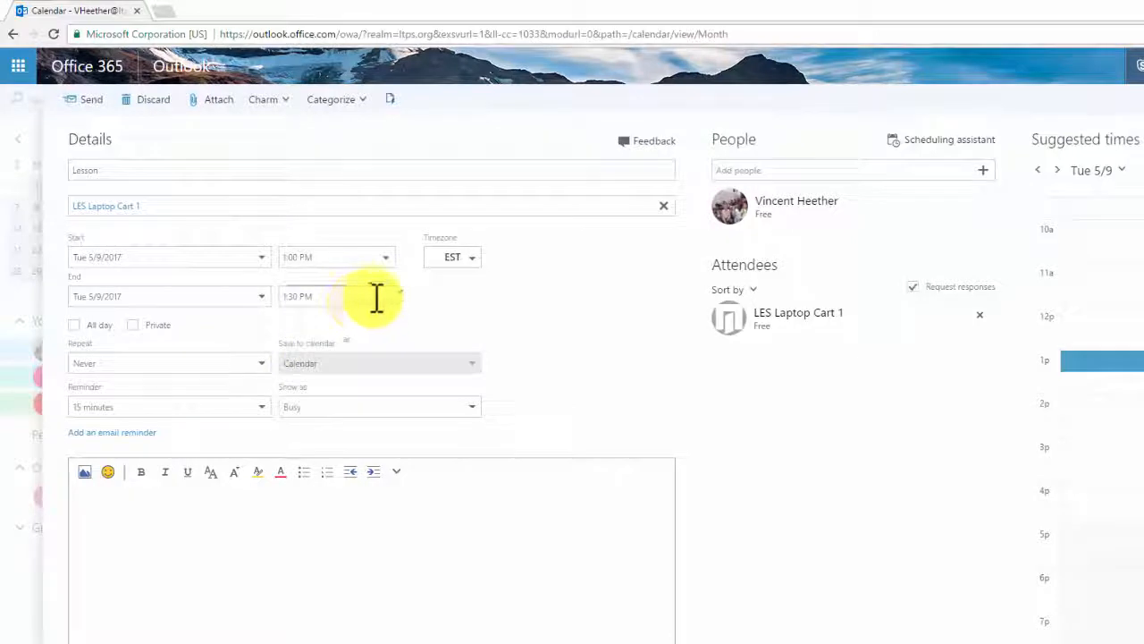
left_click(386, 296)
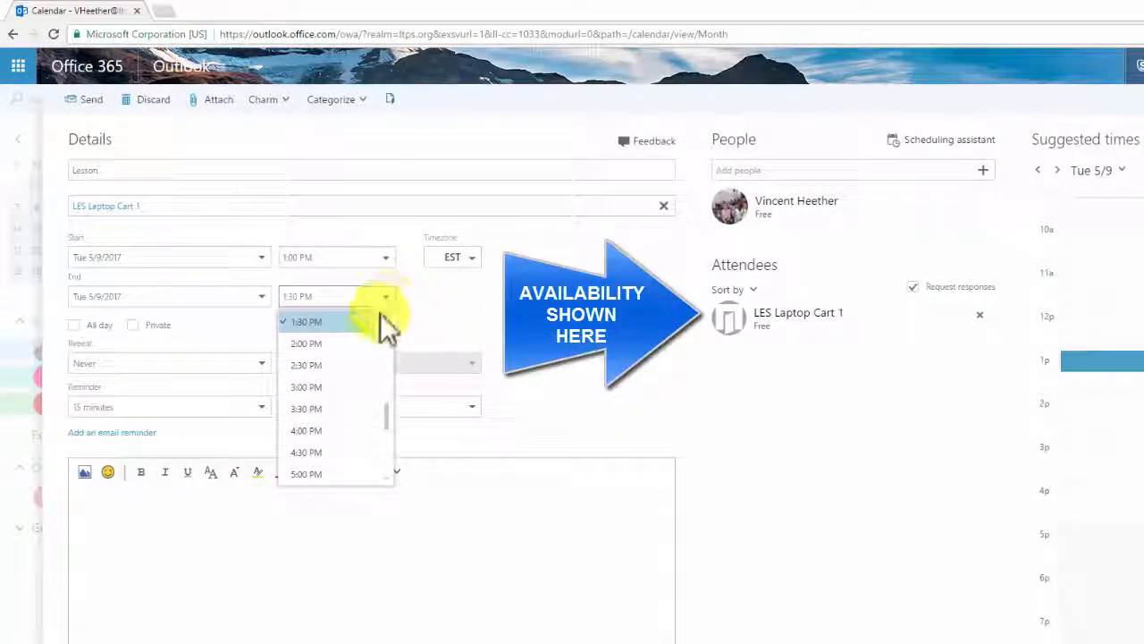
left_click(319, 385)
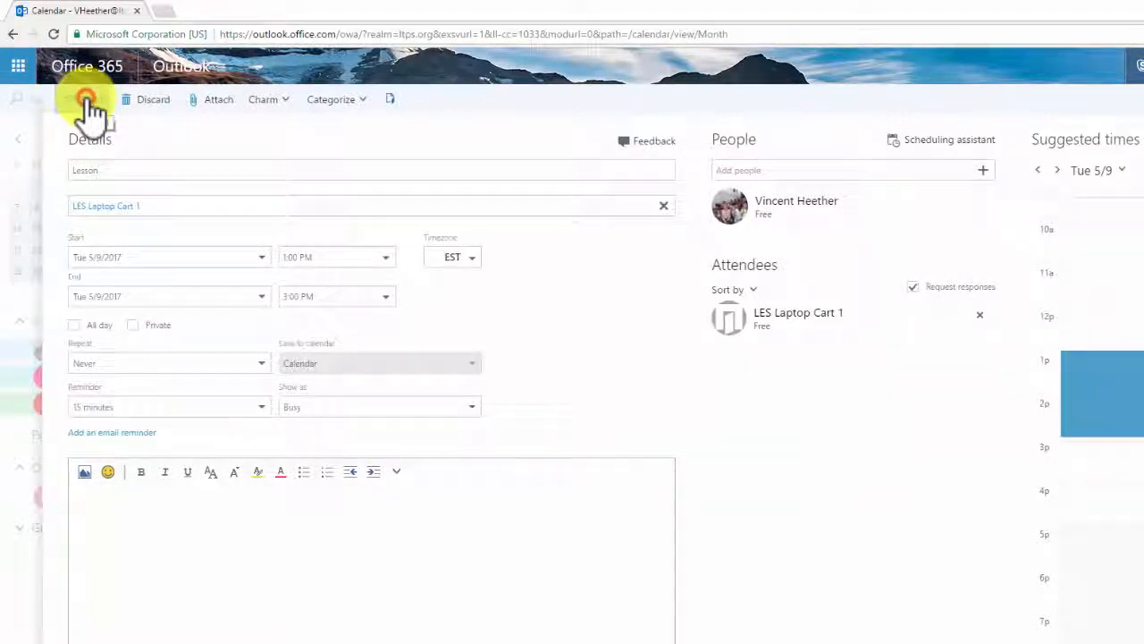
Send the Lesson reservation request and delete the acceptance message from LES Laptop Cart 1.
left_click(87, 99)
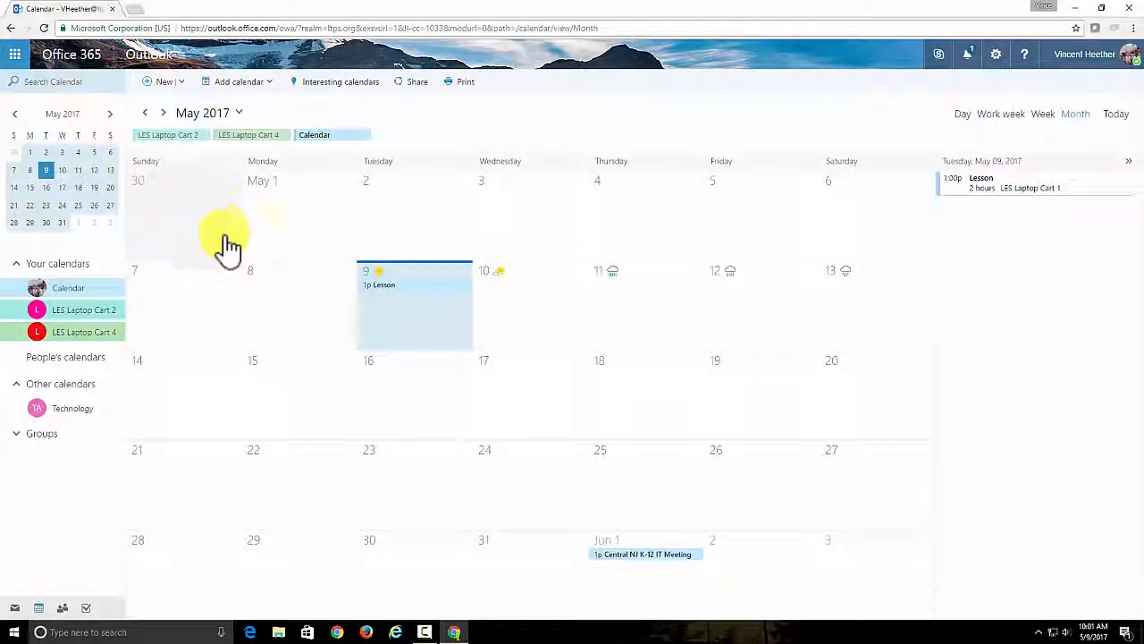
left_click(424, 302)
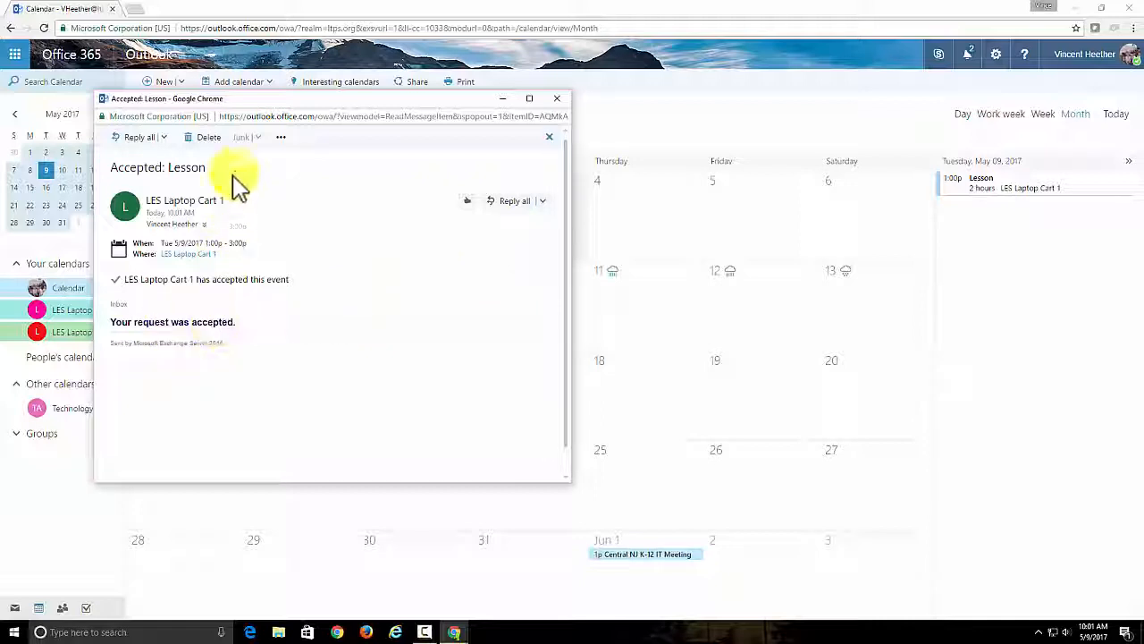
left_click(208, 139)
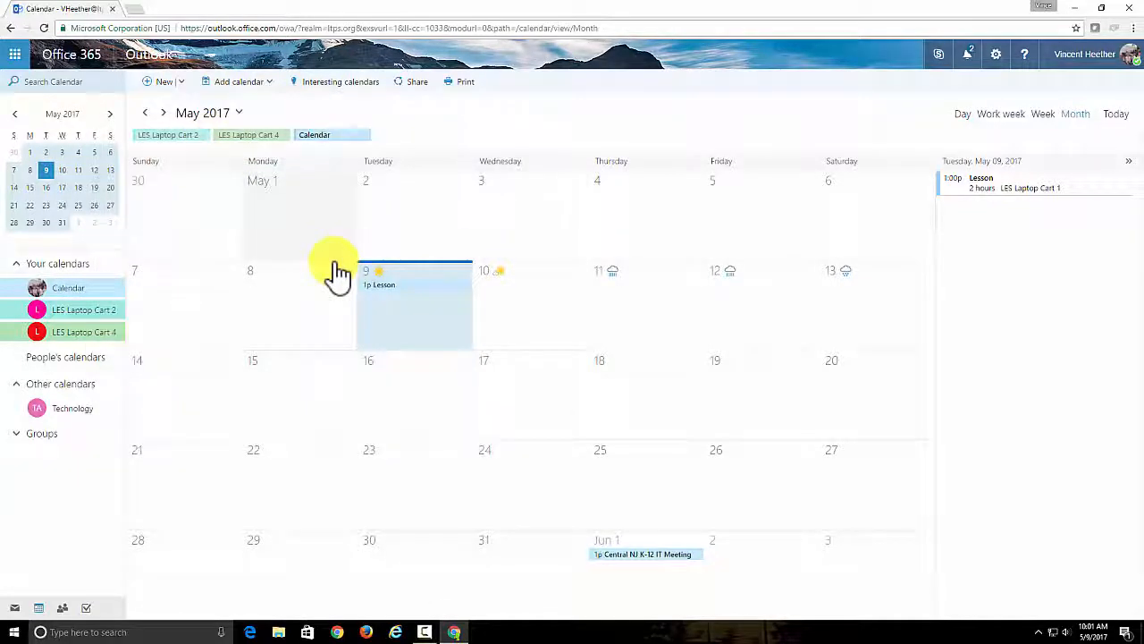
Add the LES Laptop Cart 1 calendar from the directory, searching for "les".
left_click(270, 82)
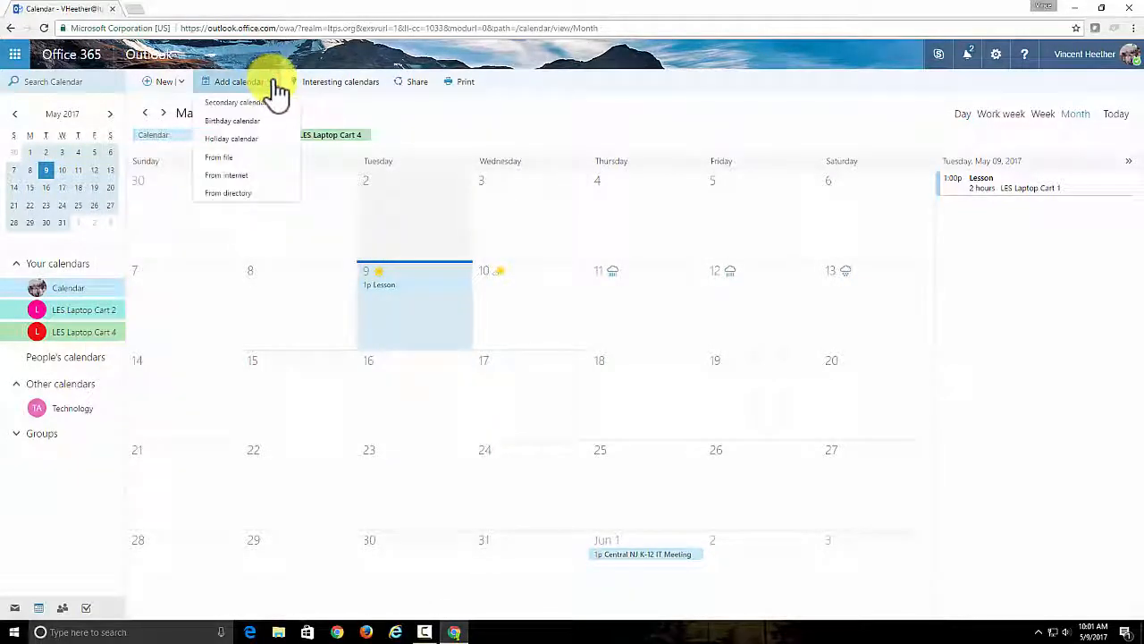
left_click(241, 194)
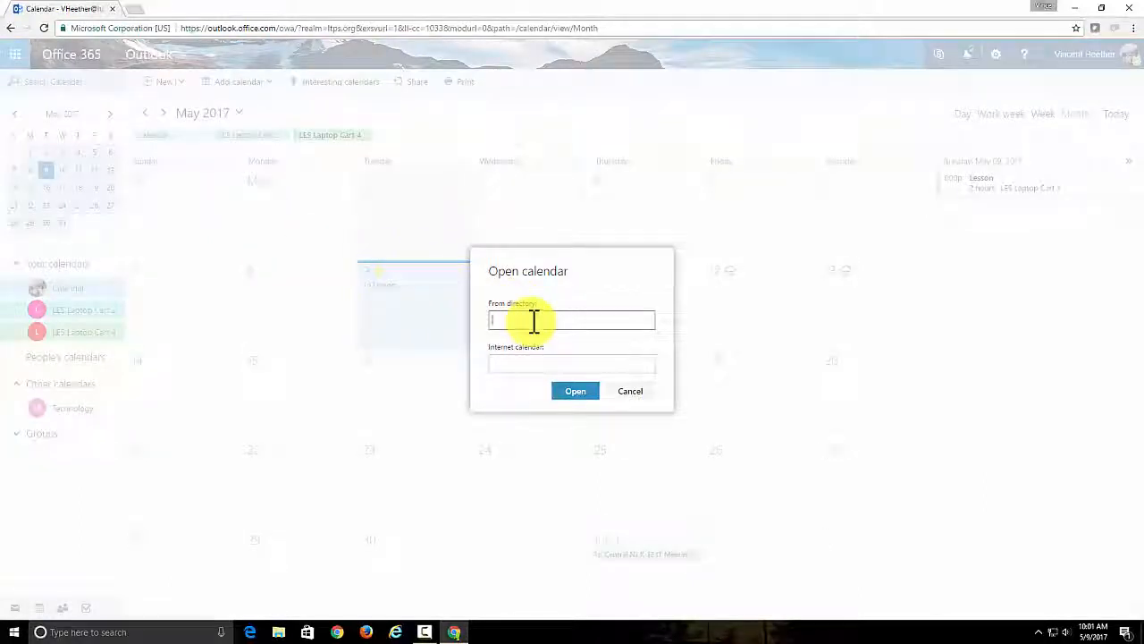
type("C")
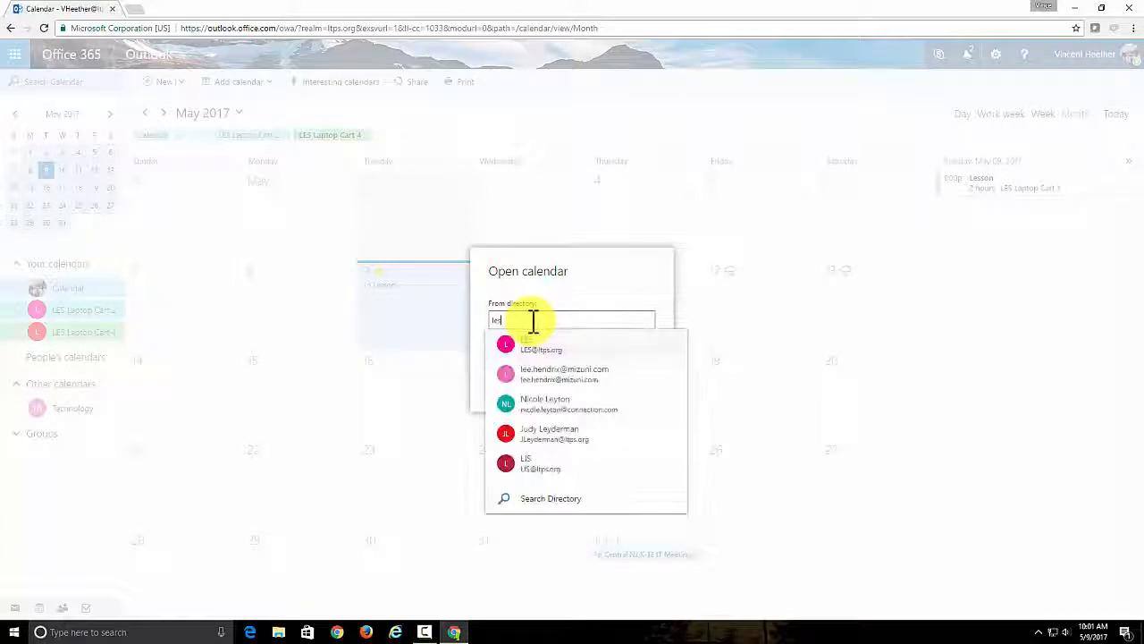
left_click(547, 512)
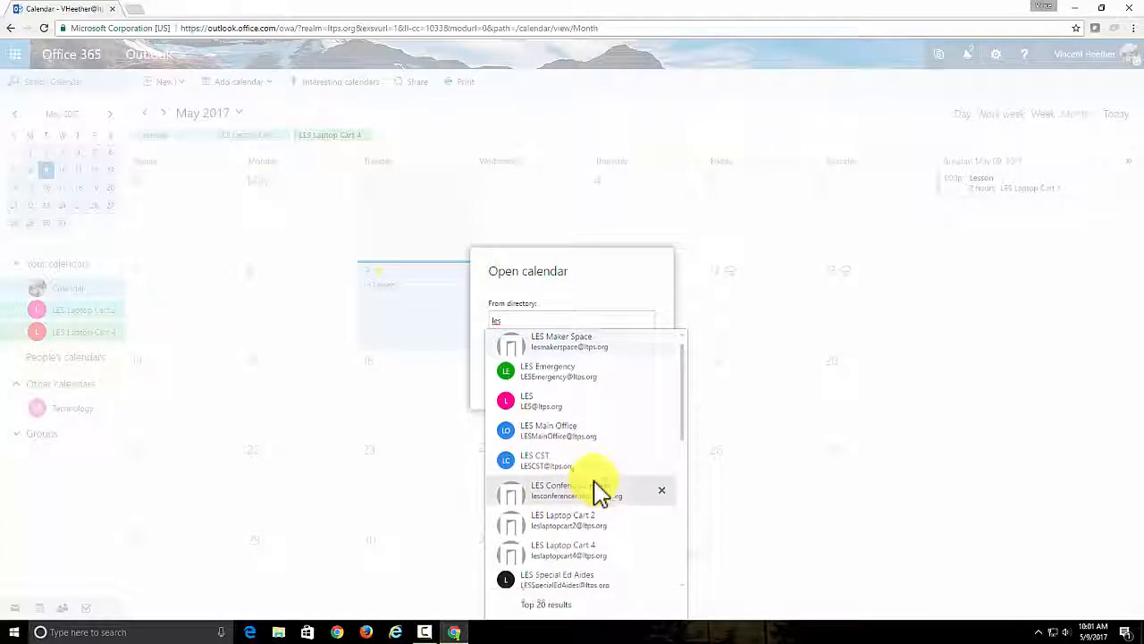
scroll(599, 492, "down", 2)
scroll(599, 492, "up", 1)
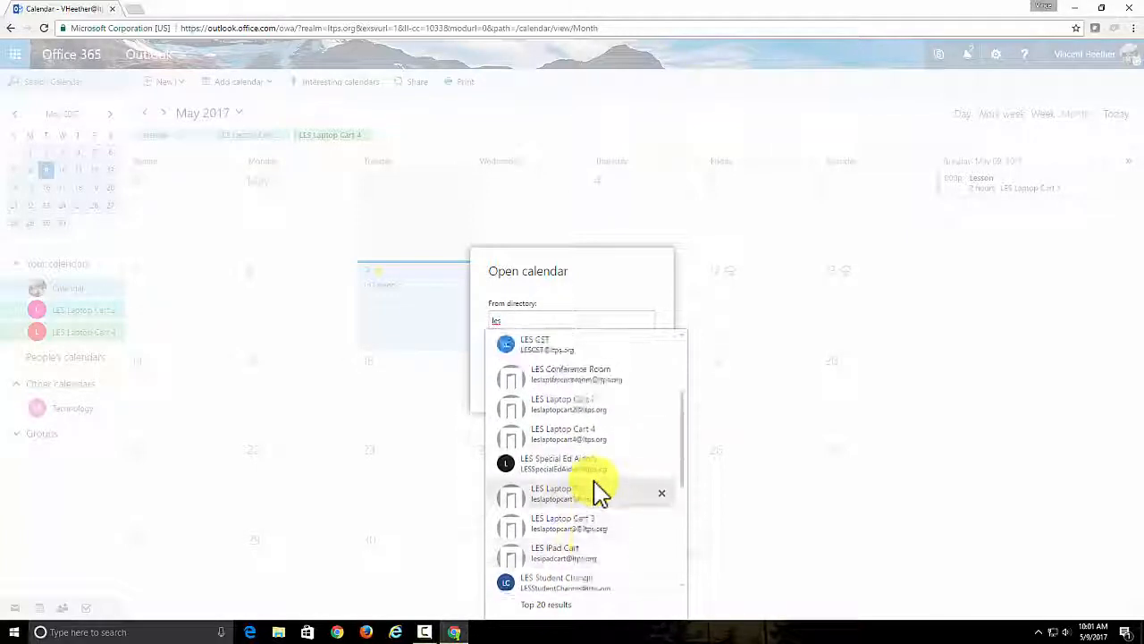
left_click(596, 495)
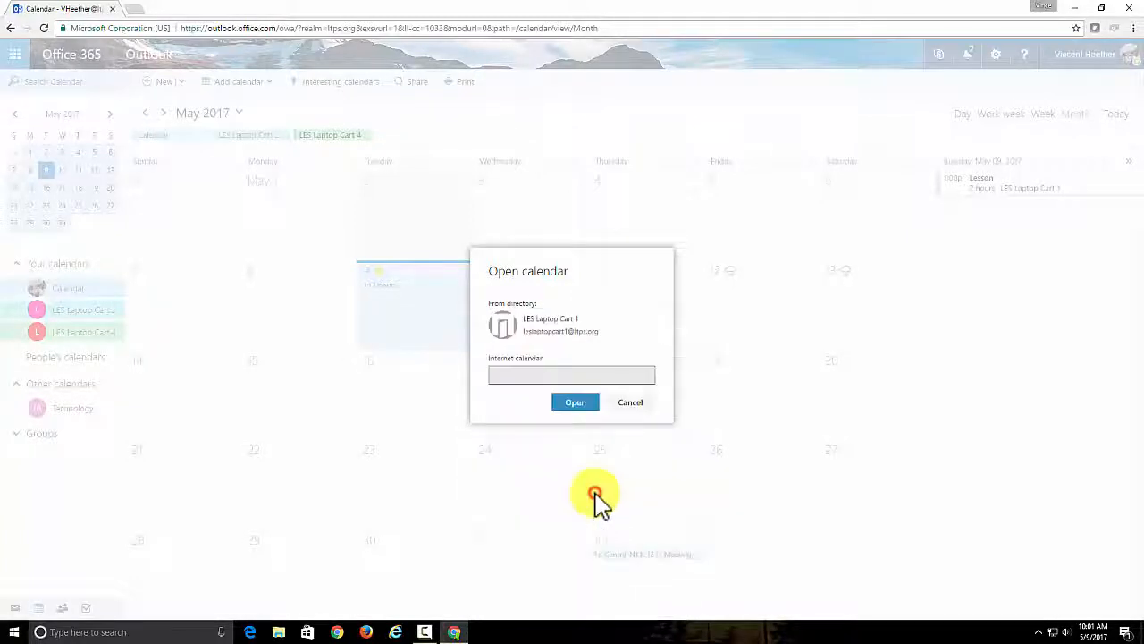
left_click(576, 407)
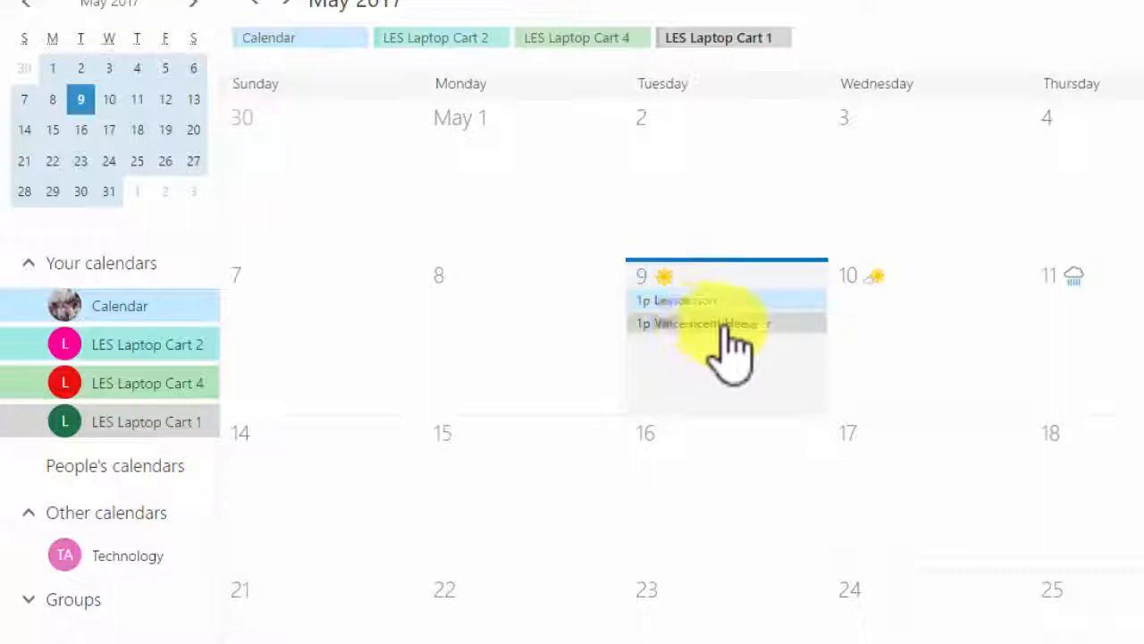
Hide the three LES laptop cart calendars, toggling the main calendar off and on so that only it stays displayed.
left_click(138, 383)
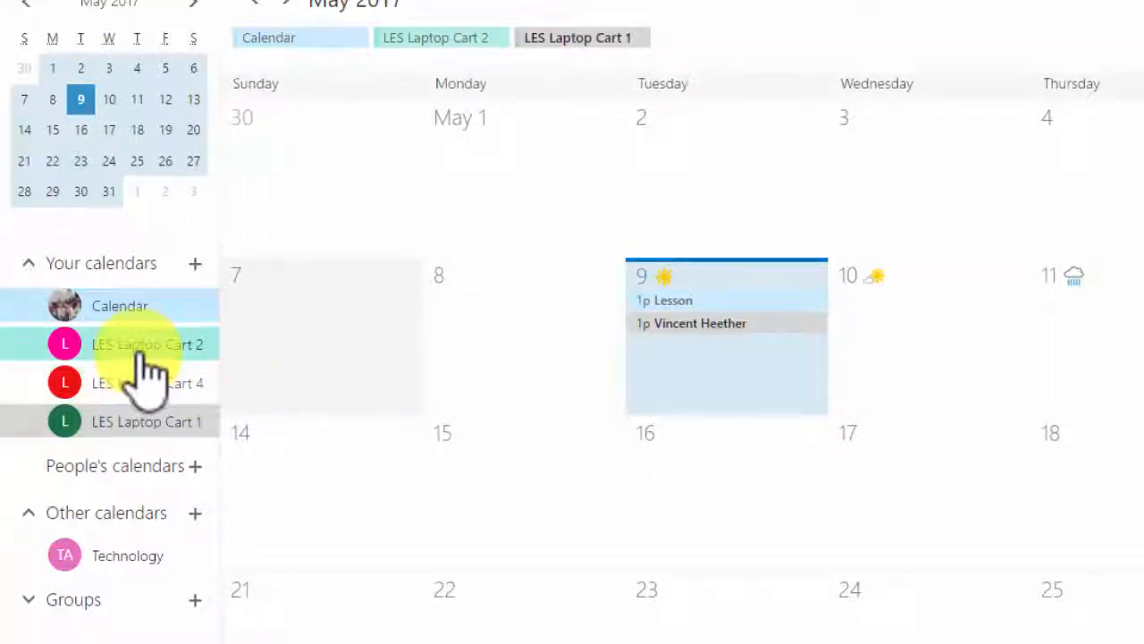
left_click(139, 351)
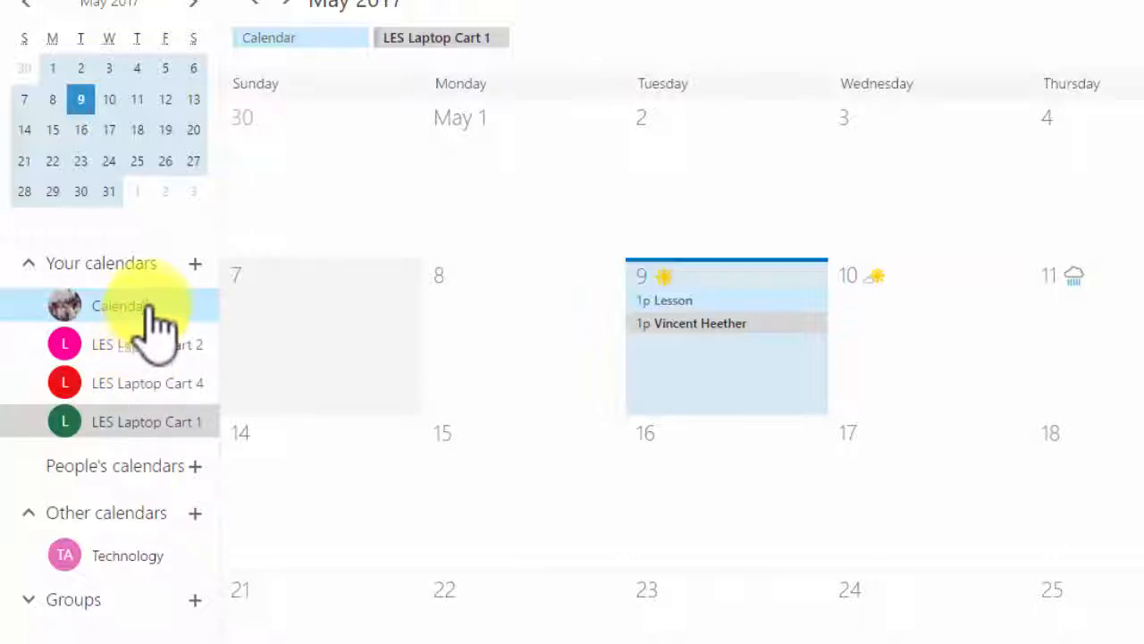
left_click(148, 304)
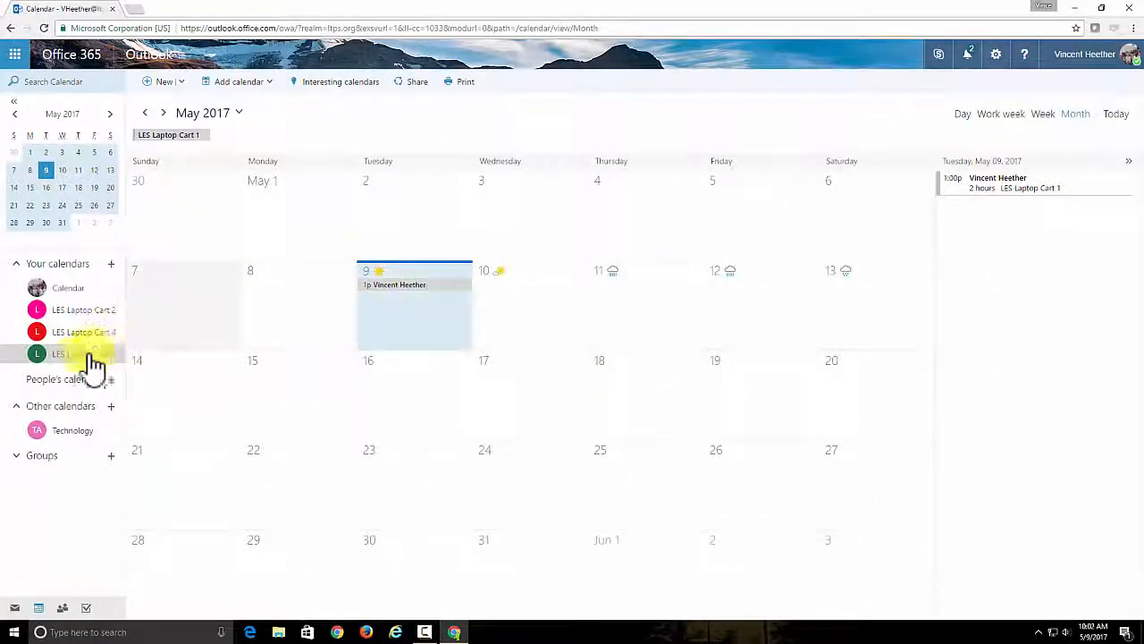
left_click(67, 288)
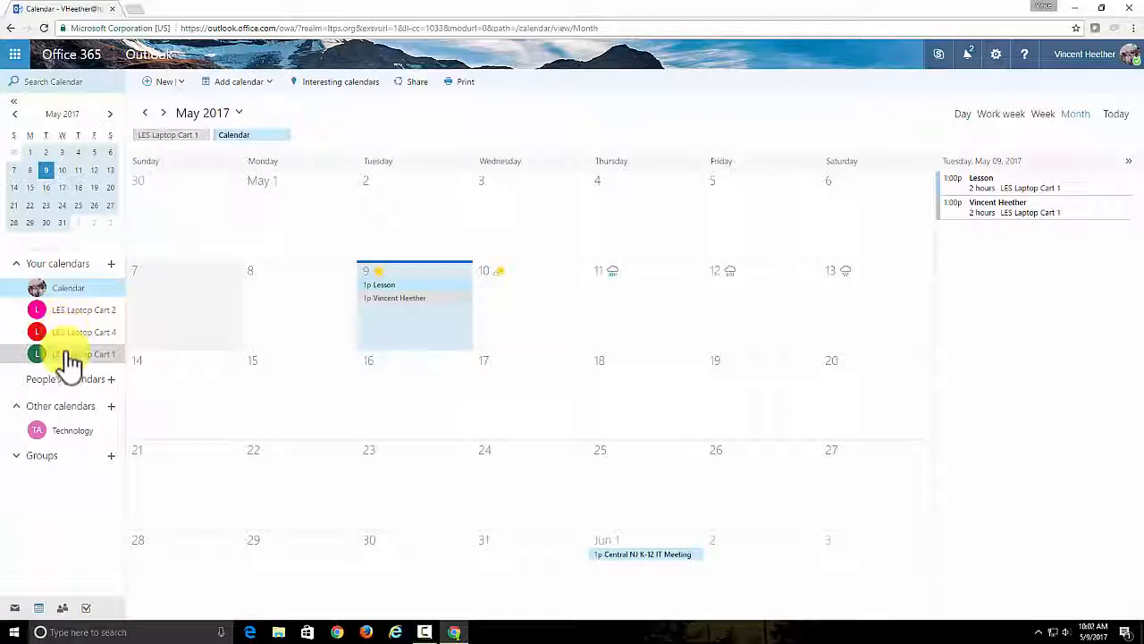
left_click(71, 356)
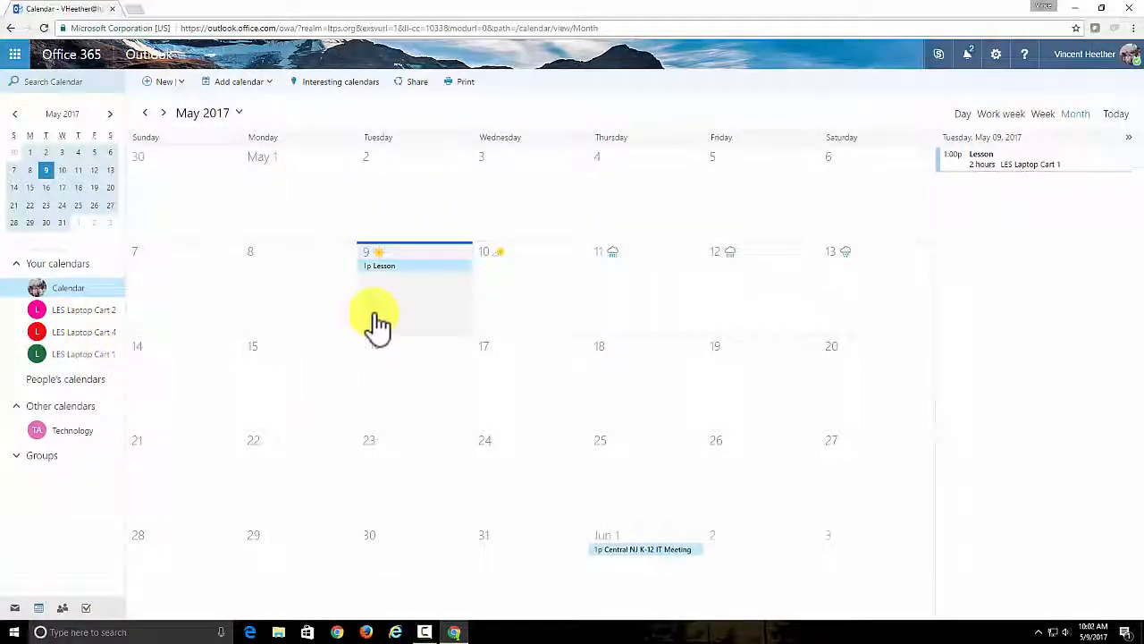
Cancel the Lesson event on May 9, sending the cancellation immediately without editing it.
left_click(408, 279)
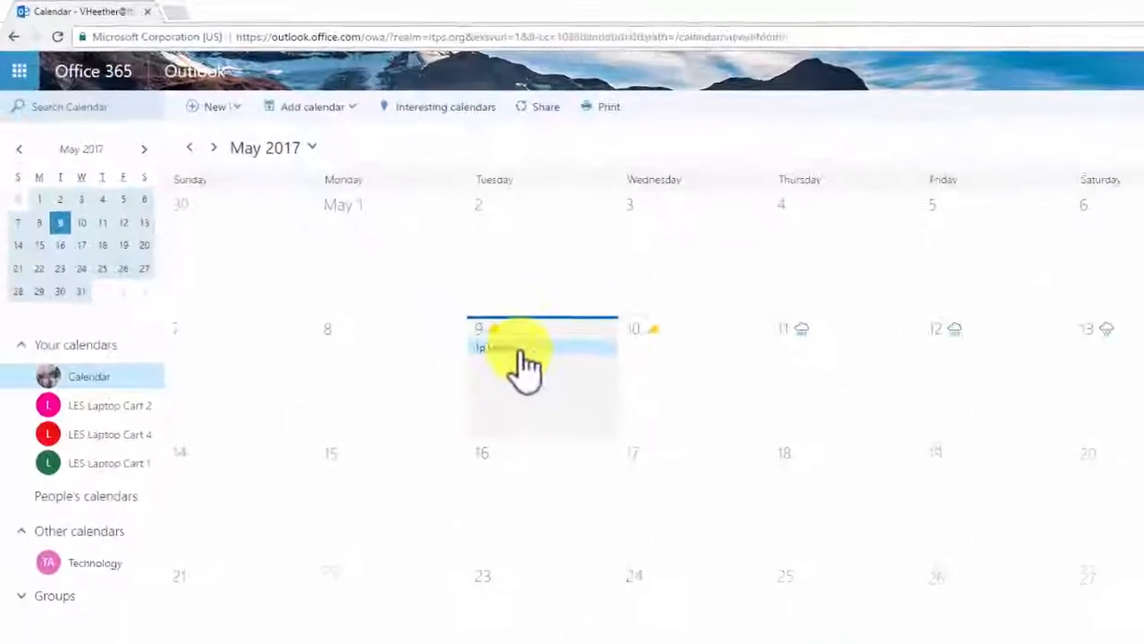
right_click(549, 372)
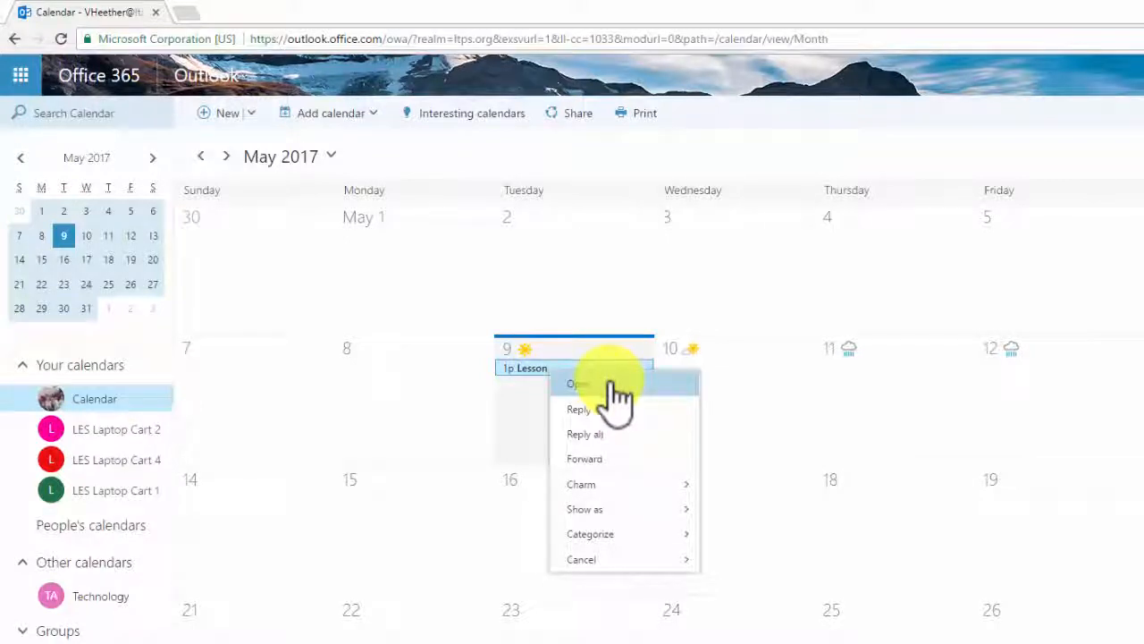
mouse_move(635, 514)
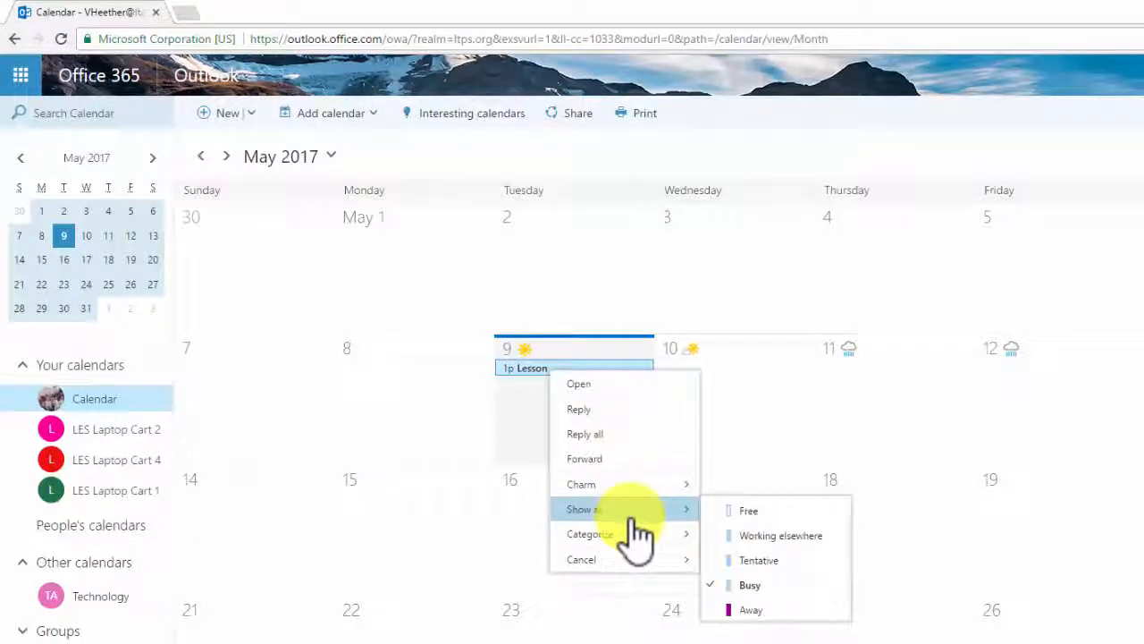
mouse_move(638, 563)
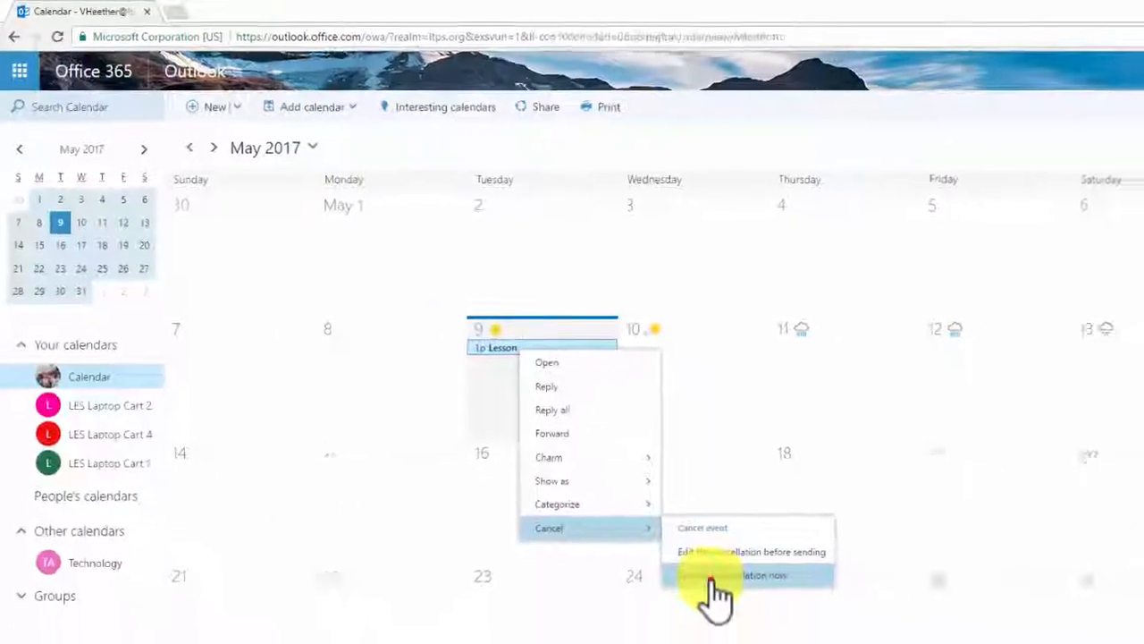
left_click(715, 579)
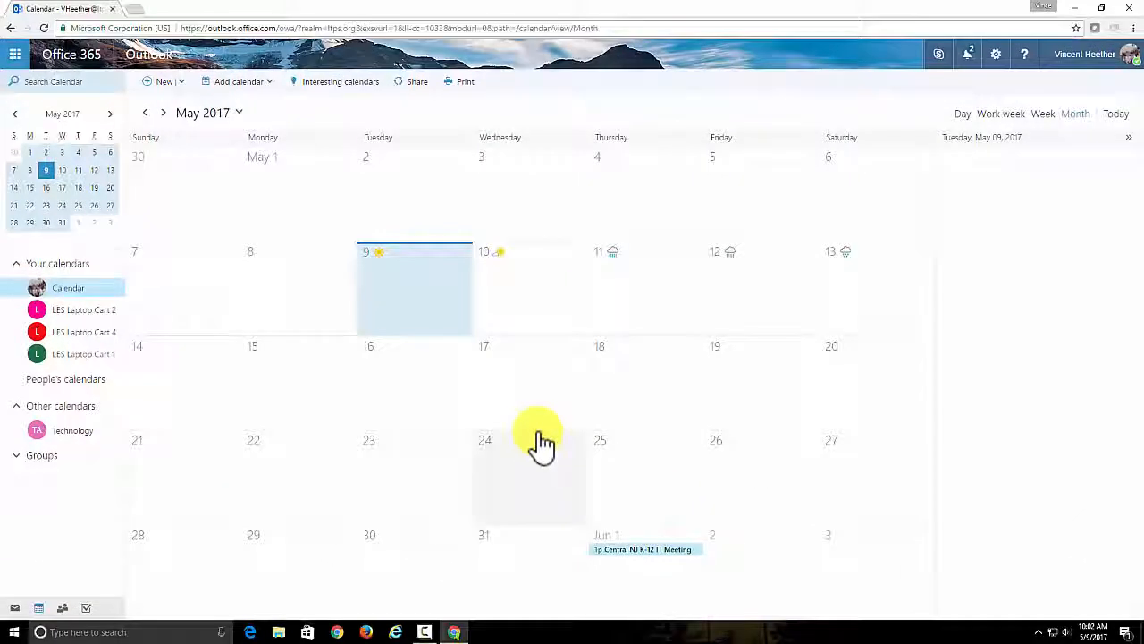